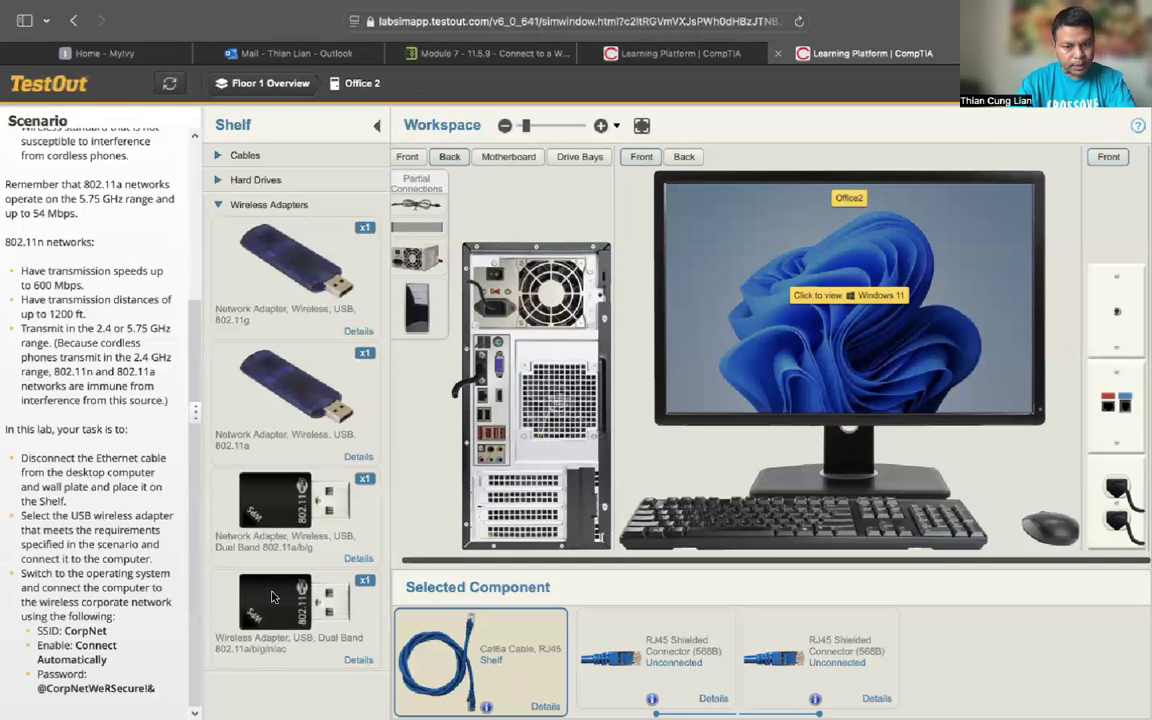
Step: Plug the dual-band 802.11a/b/g/n/ac USB adapter into a USB port and bring up Office2's Windows 11 desktop
left_click_drag(271, 598, 503, 437)
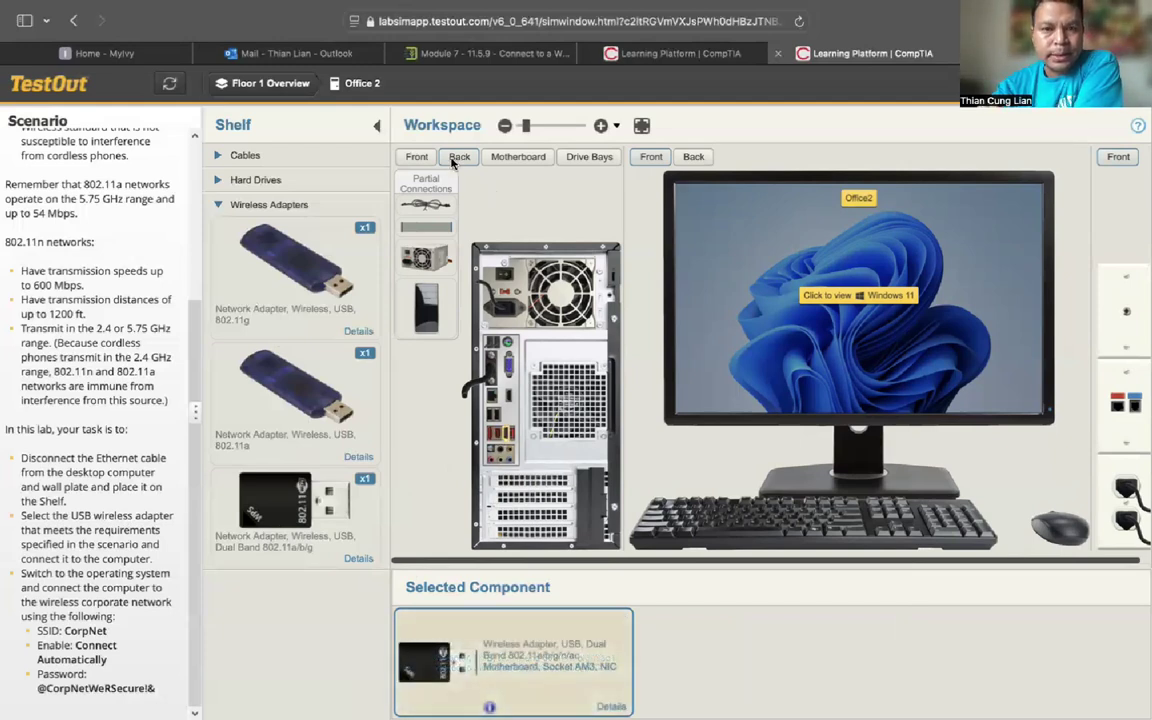
left_click(416, 156)
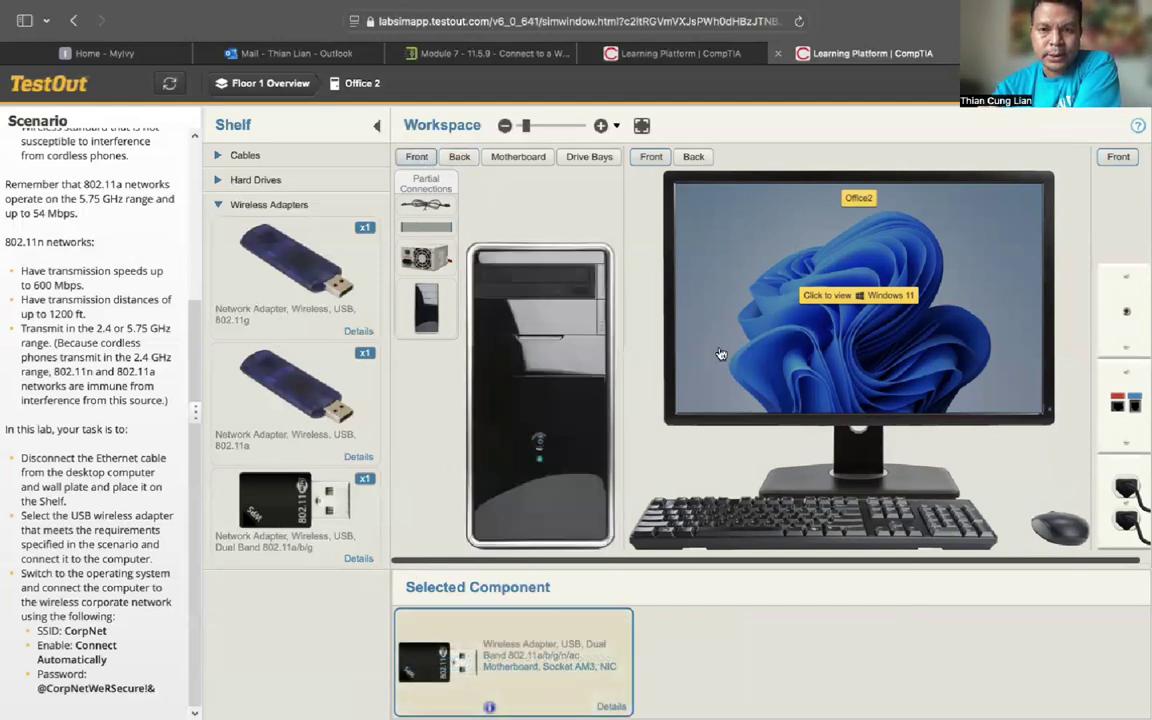
left_click(838, 328)
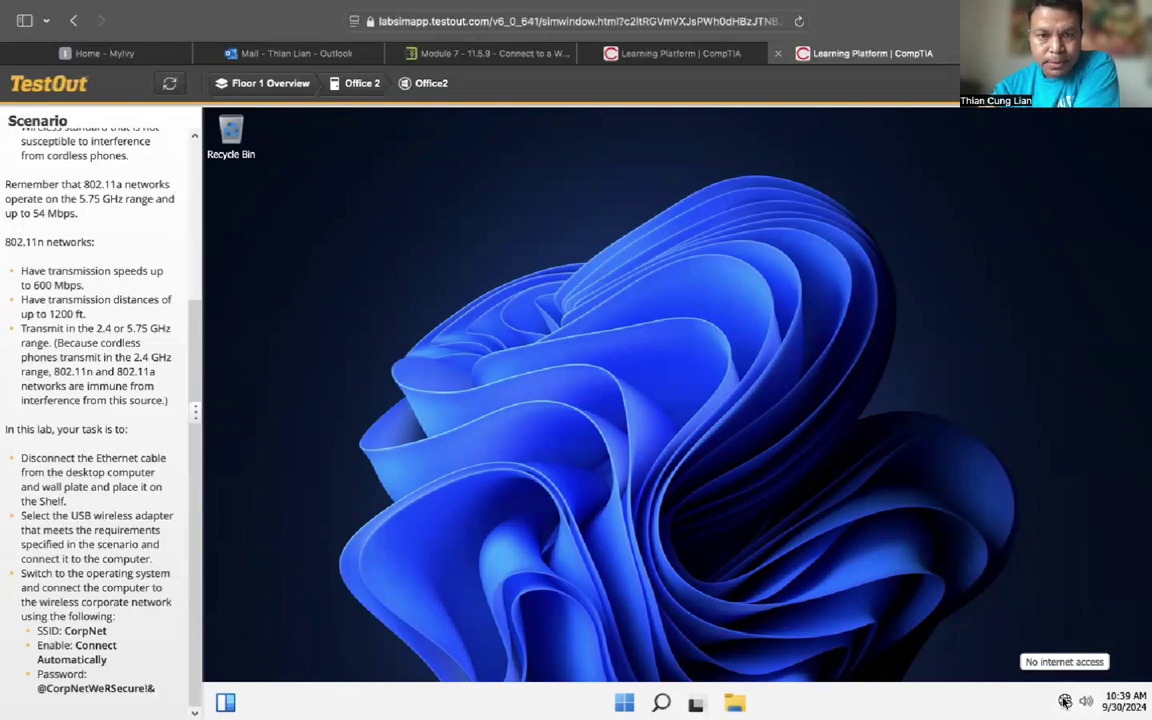
left_click(1065, 702)
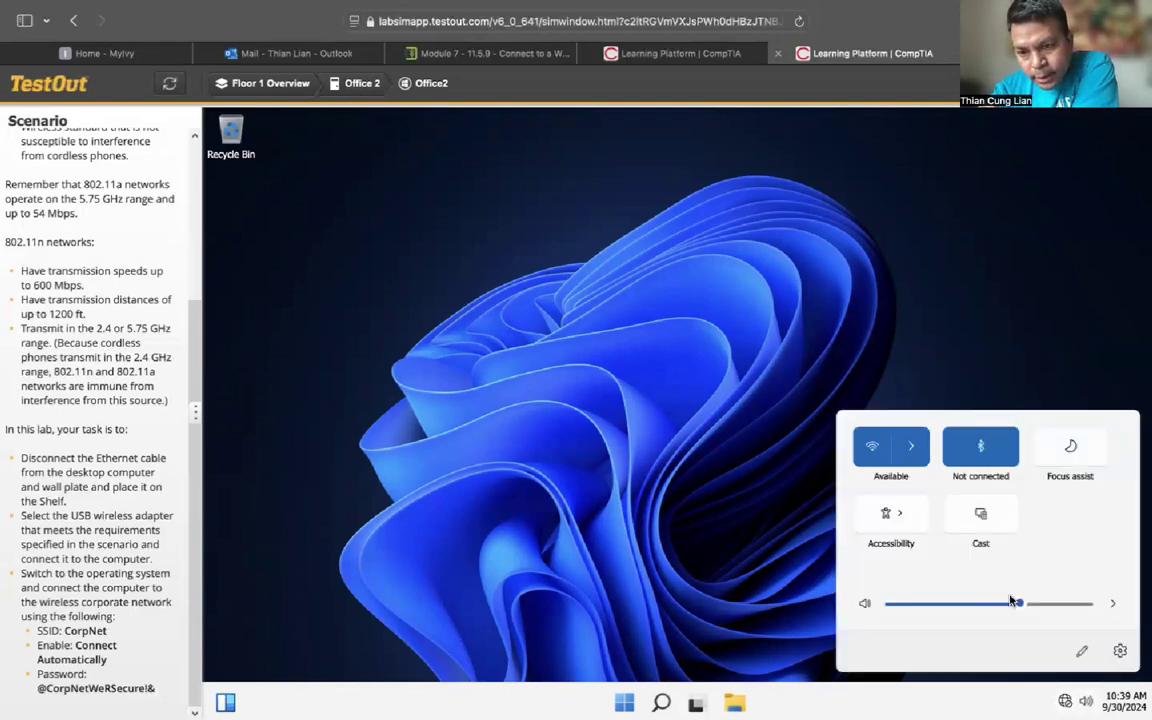
left_click(911, 447)
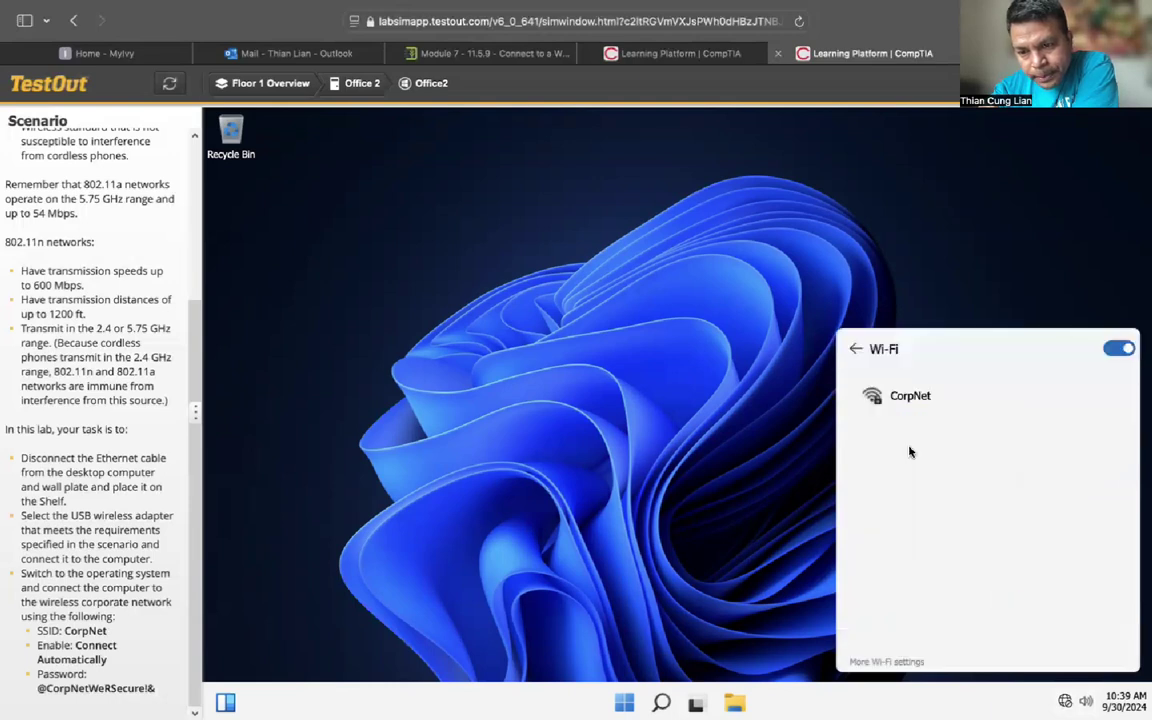
left_click(911, 396)
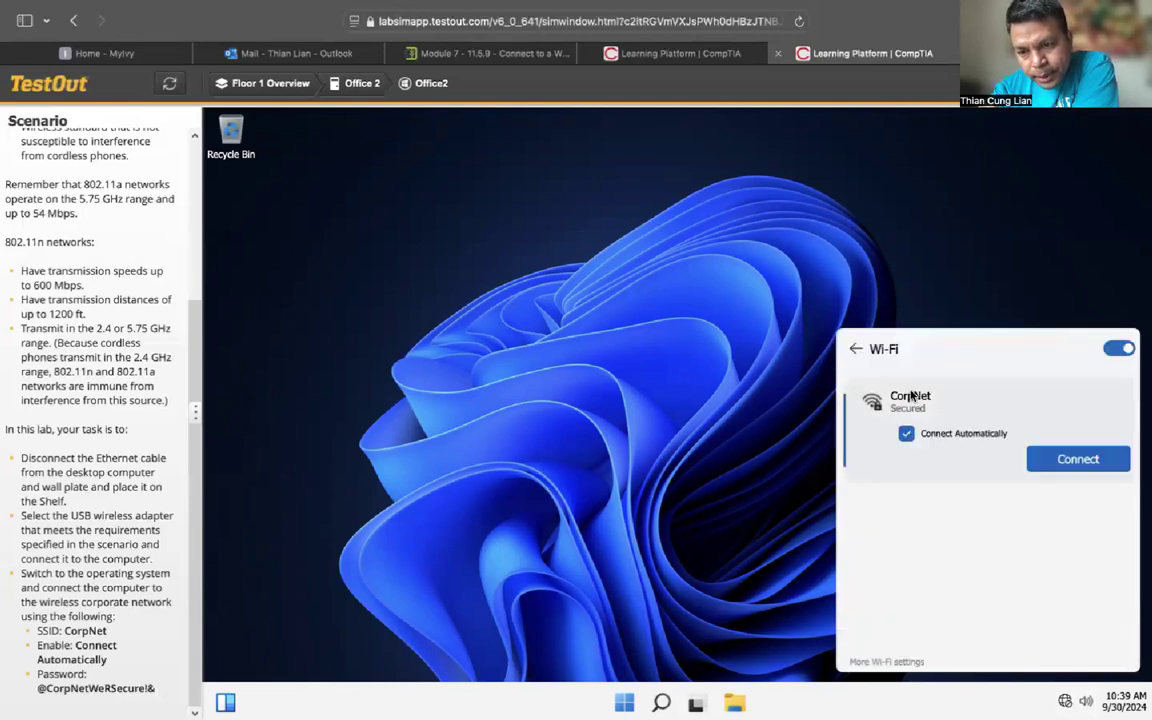
left_click(1050, 460)
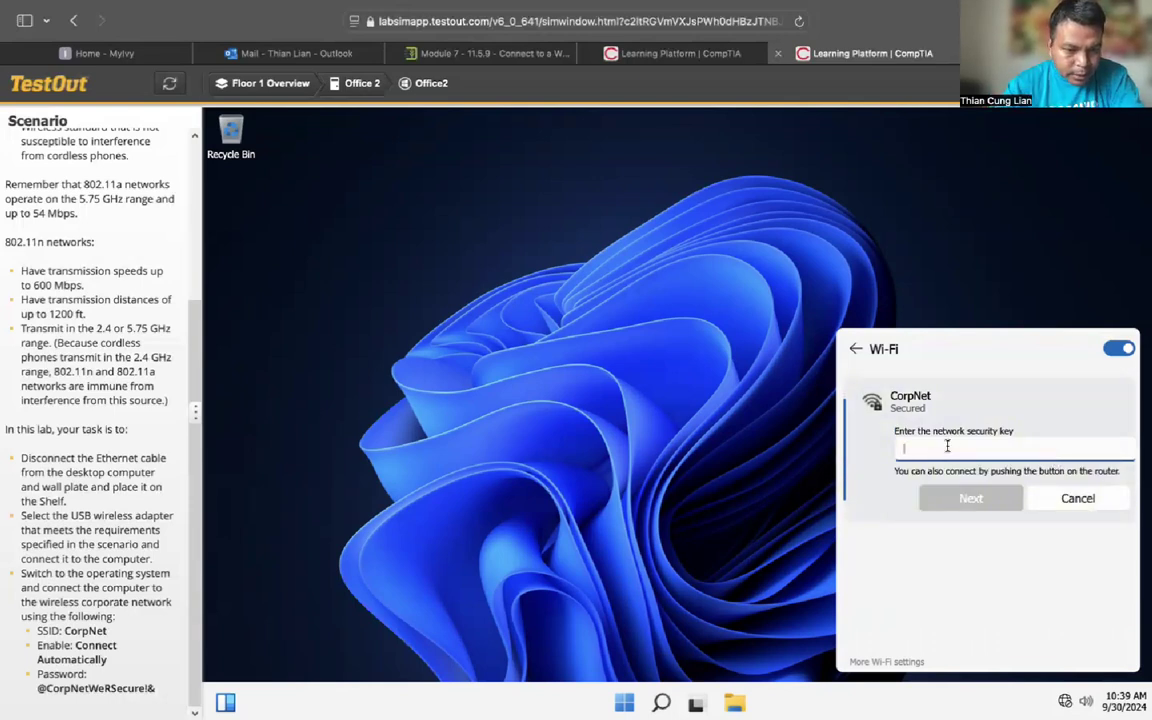
left_click(193, 495)
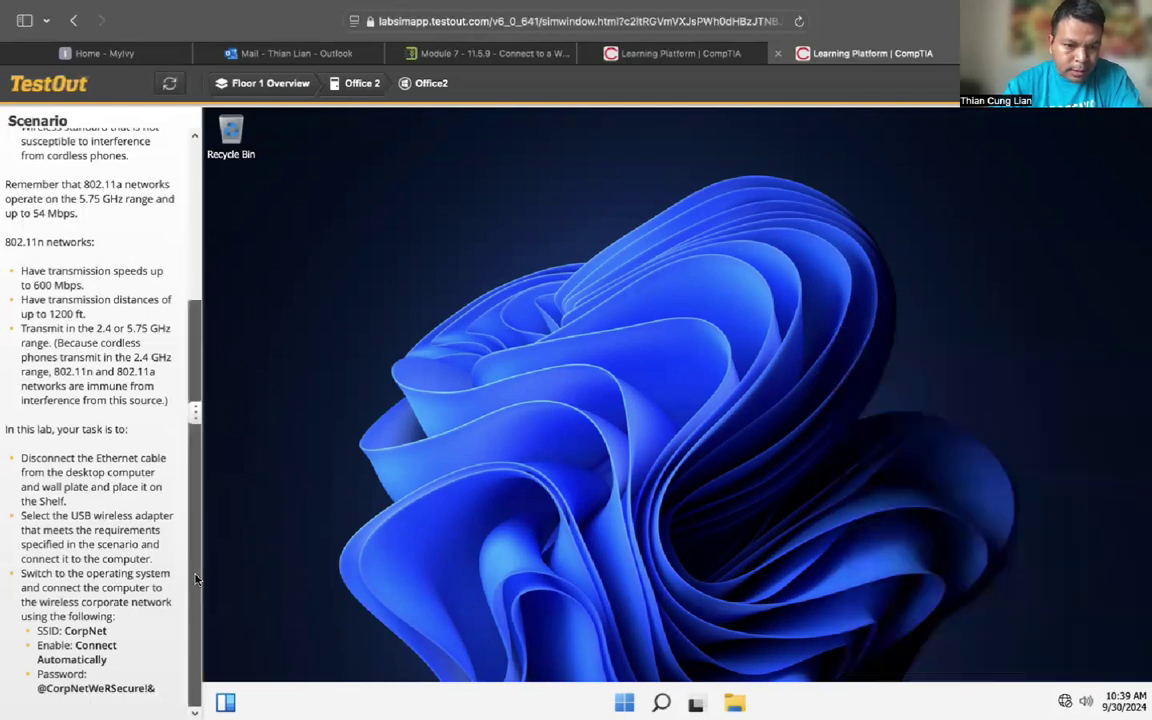
Step: Connect to CorpNet from the Wi-Fi list with Connect automatically on, and start typing the security key
left_click(1066, 700)
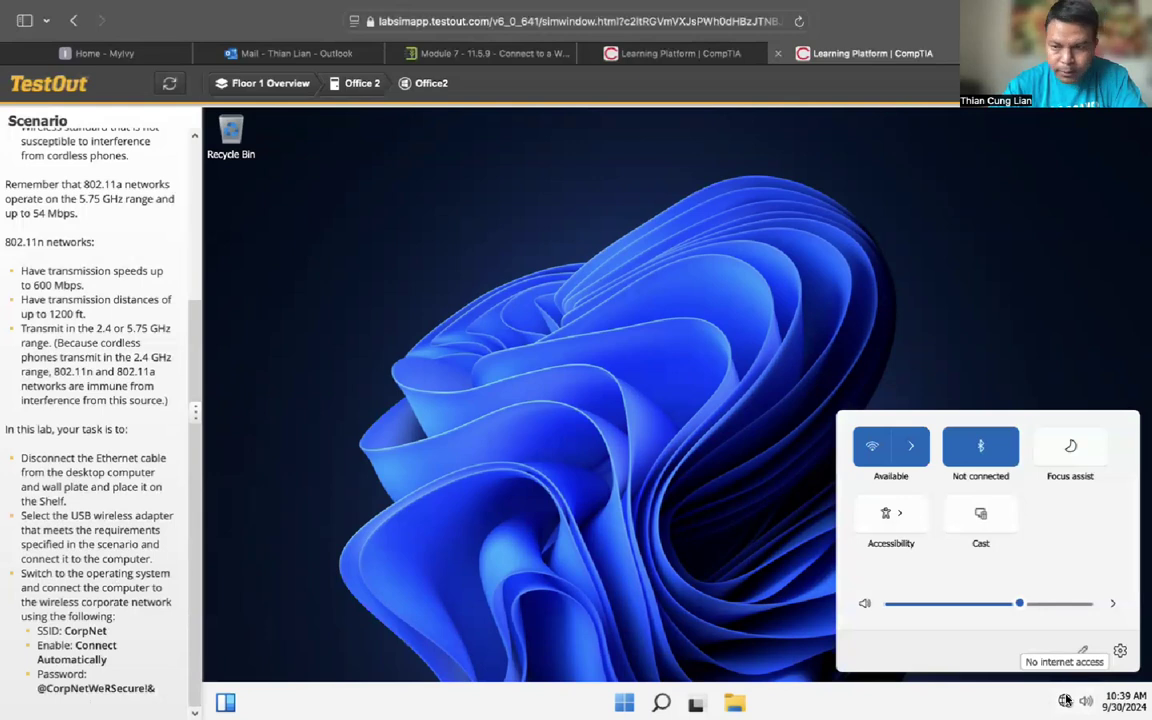
left_click(911, 446)
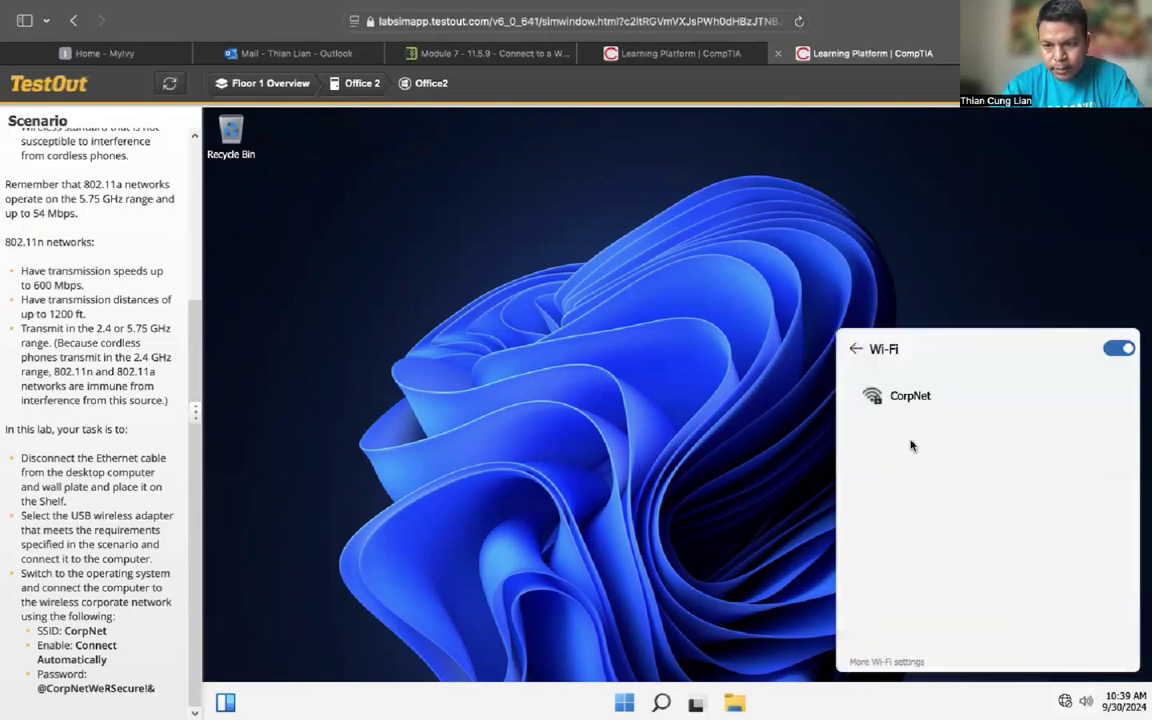
left_click(907, 397)
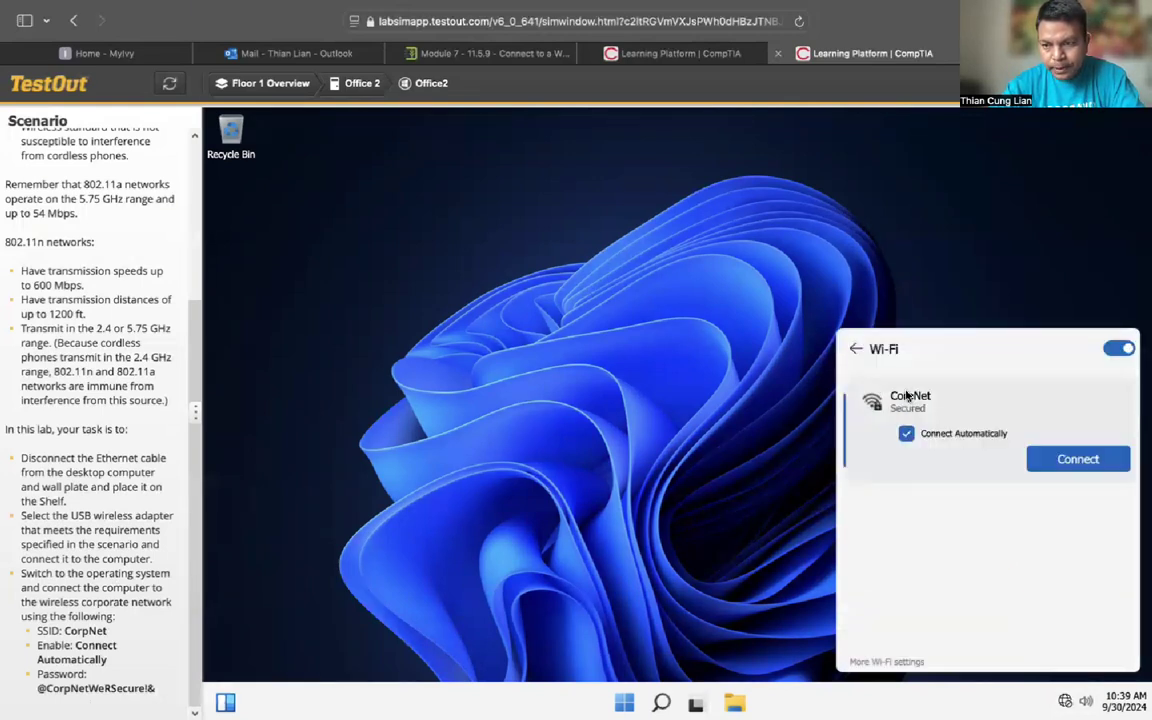
left_click(1063, 458)
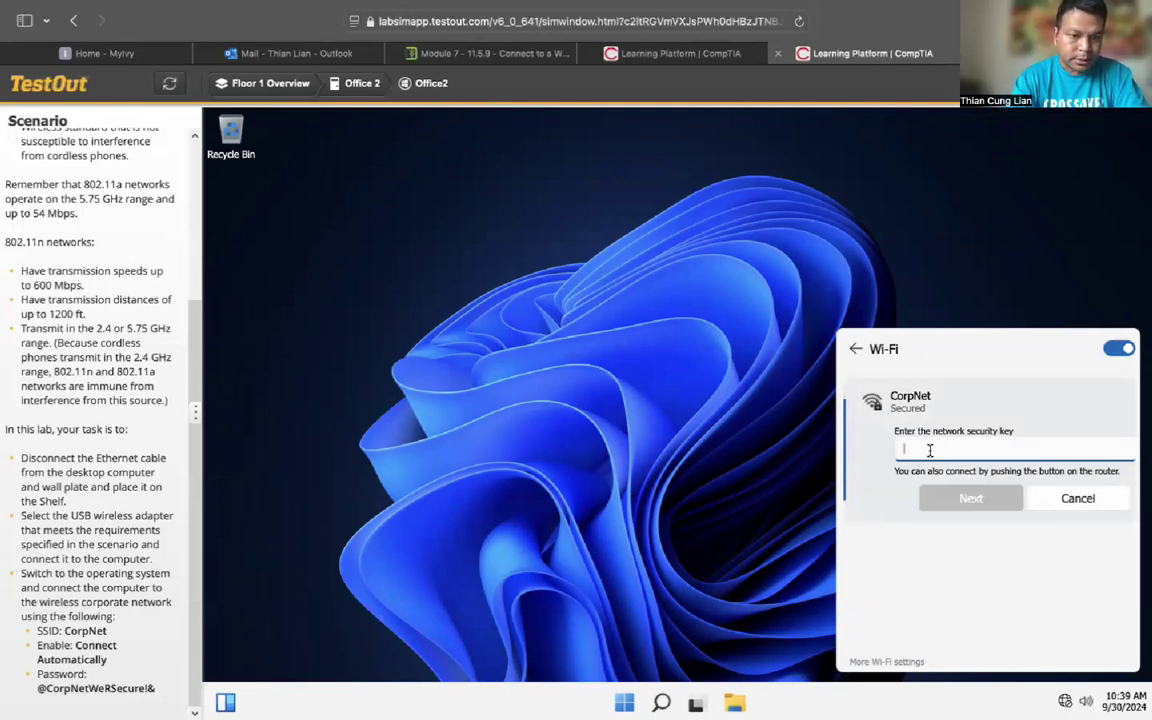
type("@")
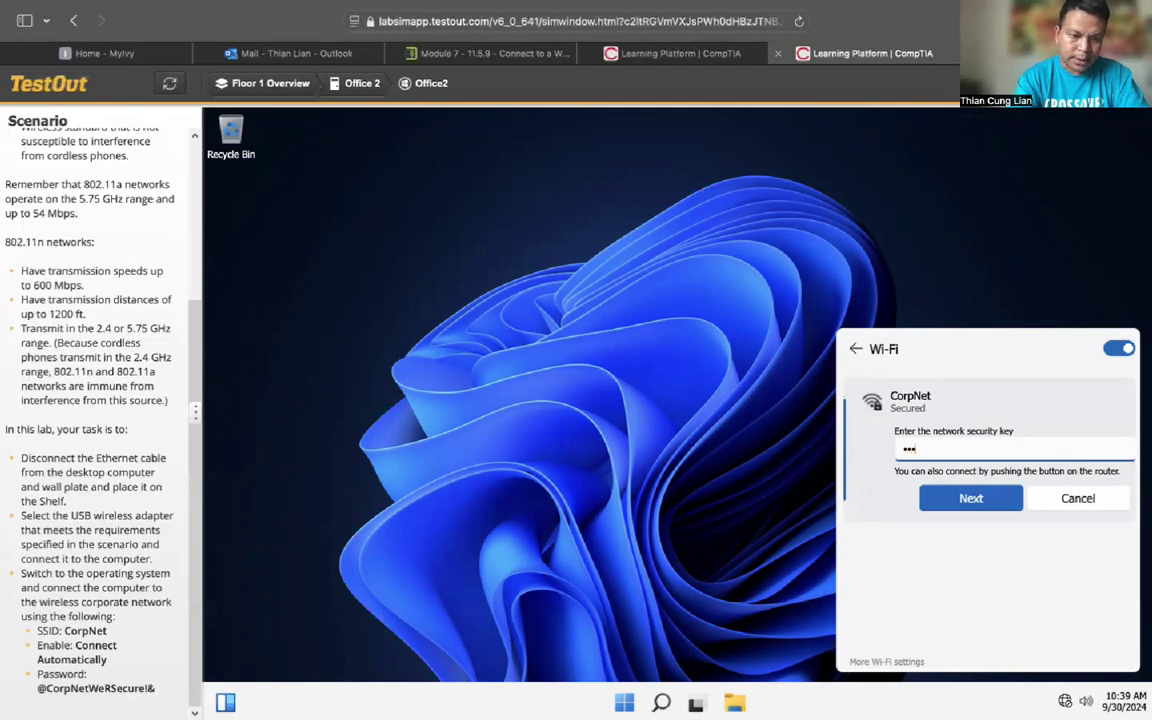
type("CorpN")
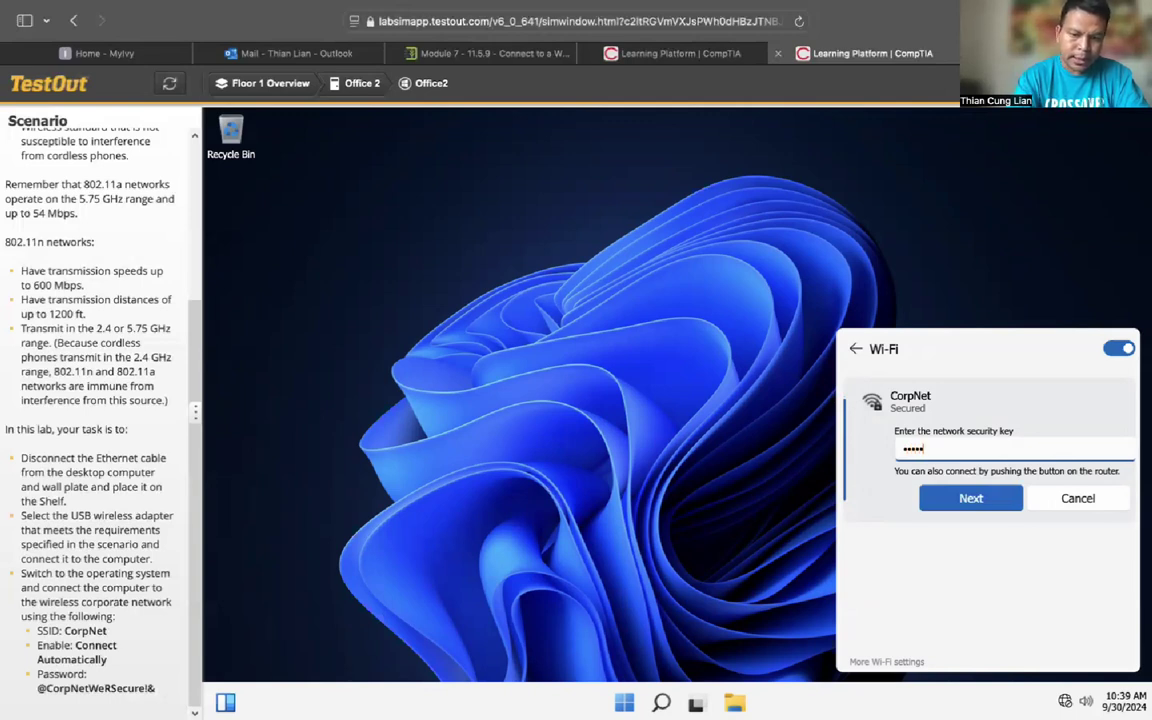
type("e")
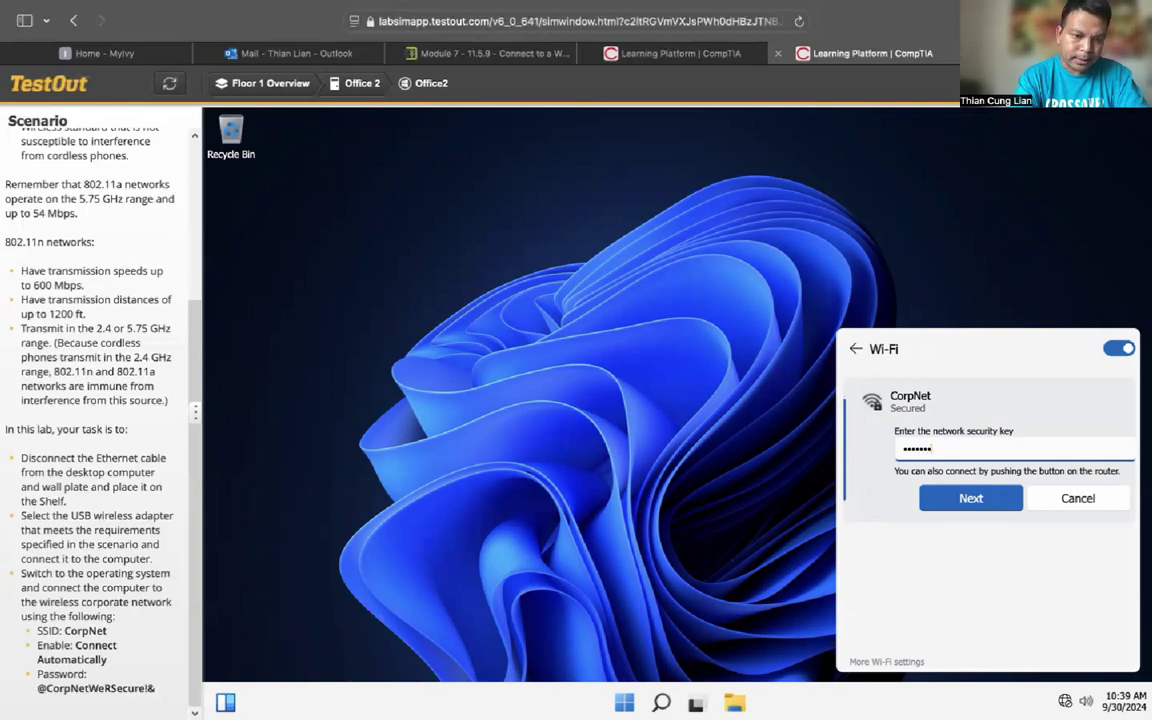
type("tW")
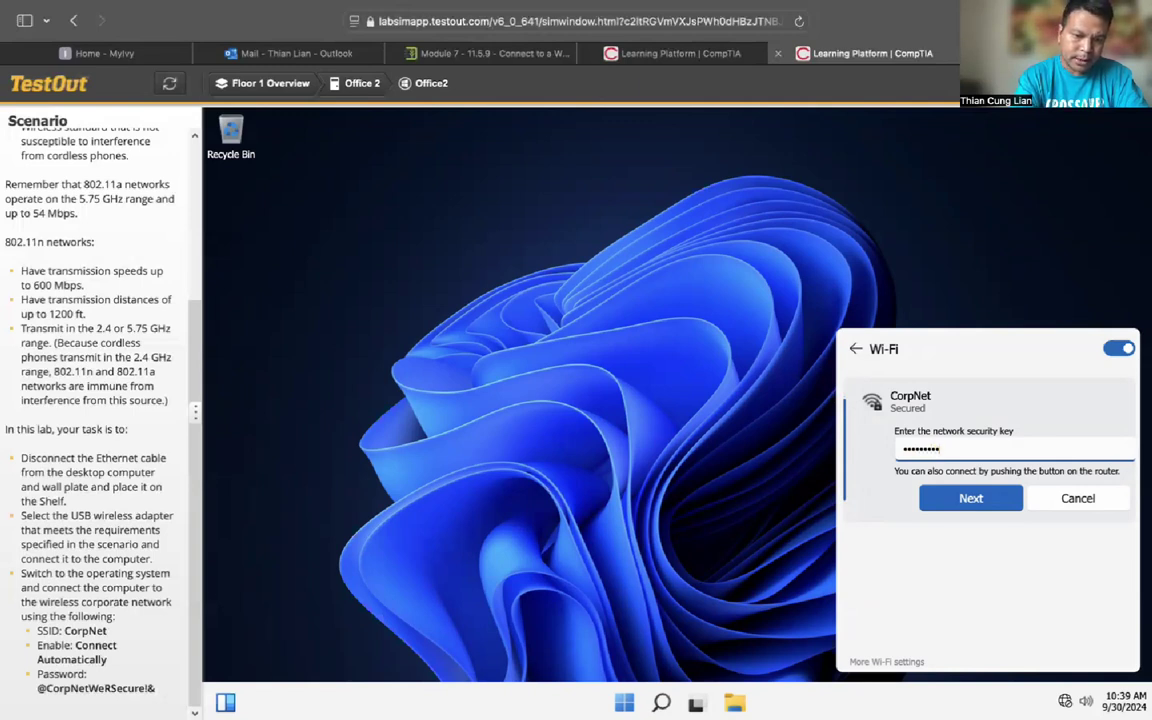
type("eRSc")
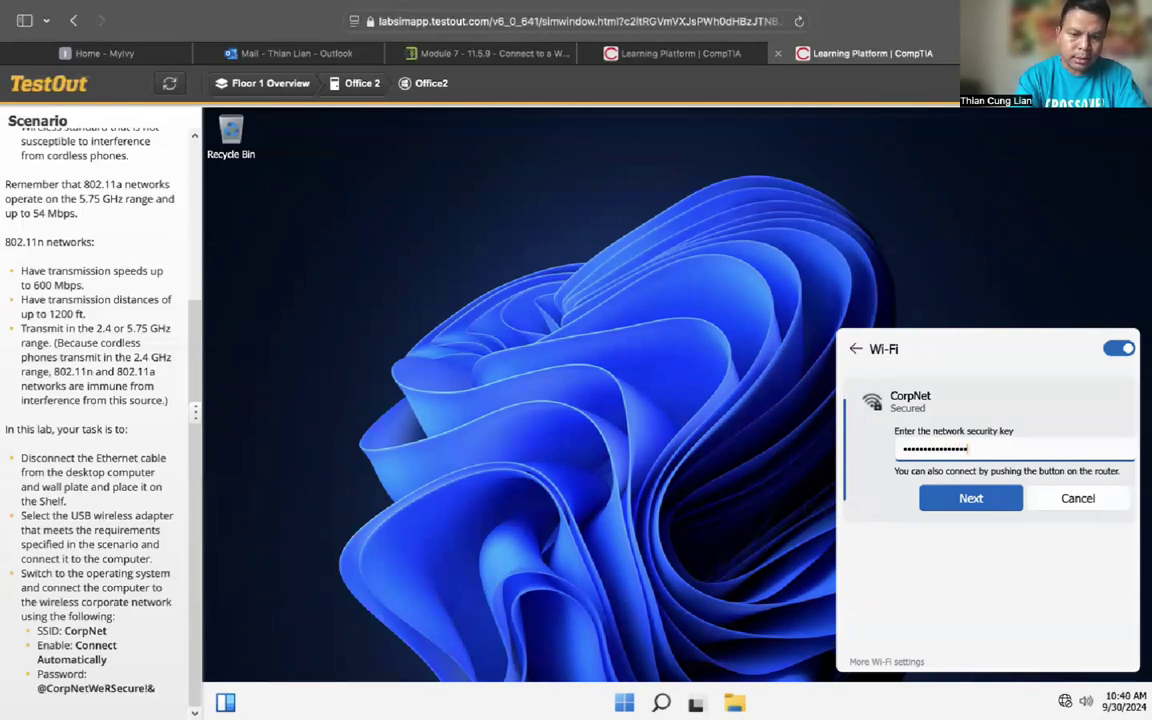
Step: Submit the entered security key, then erase the rejected key from the field
left_click(968, 497)
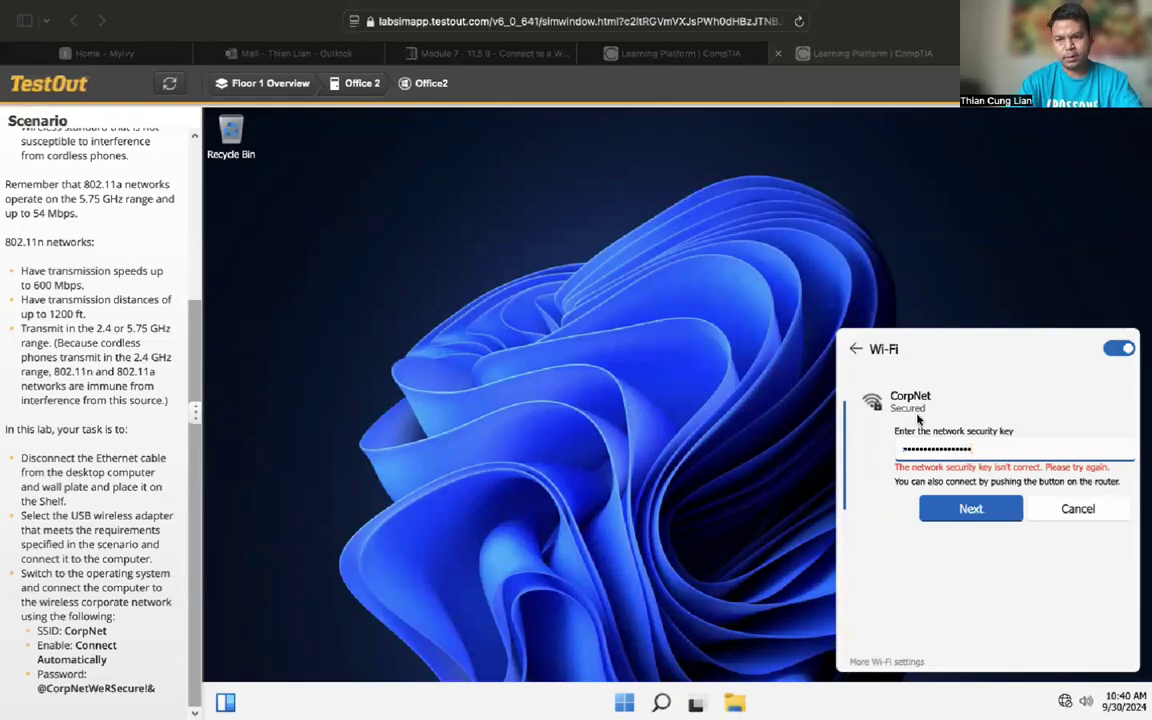
left_click(978, 452)
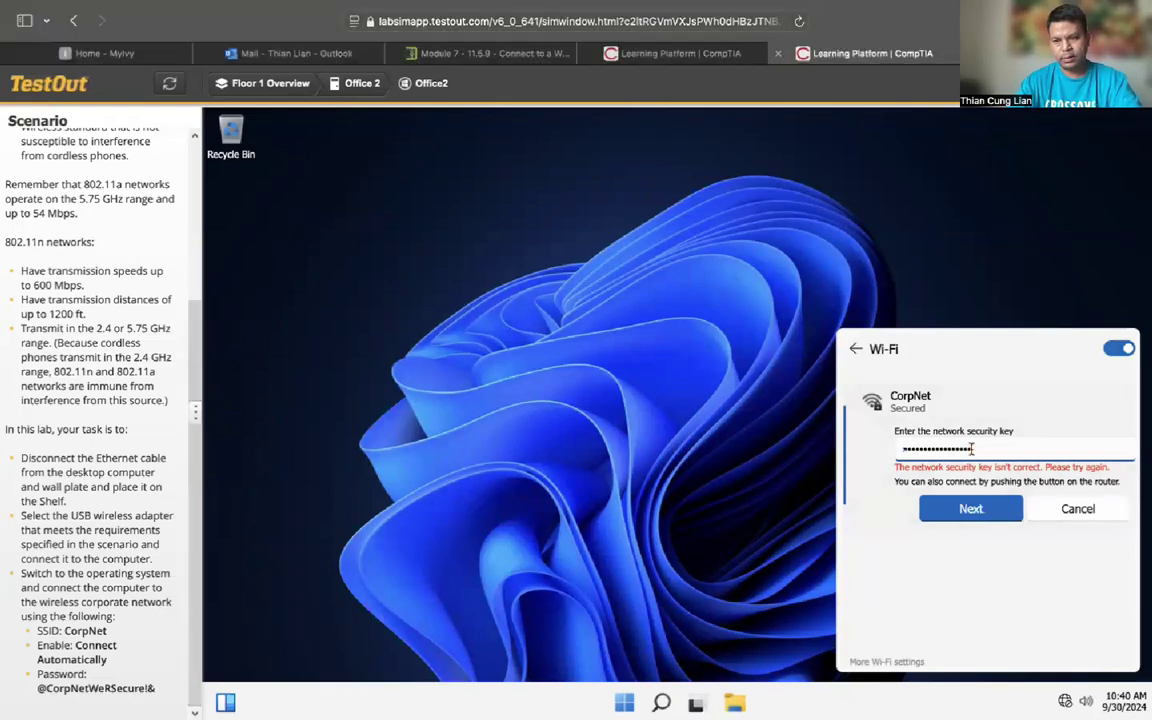
key("BackSpace")
key("BackSpace")
key("BackSpace")
key("BackSpace")
key("BackSpace")
key("BackSpace")
key("BackSpace")
key("BackSpace")
key("BackSpace")
key("BackSpace")
key("BackSpace")
key("BackSpace")
key("BackSpace")
key("BackSpace")
key("BackSpace")
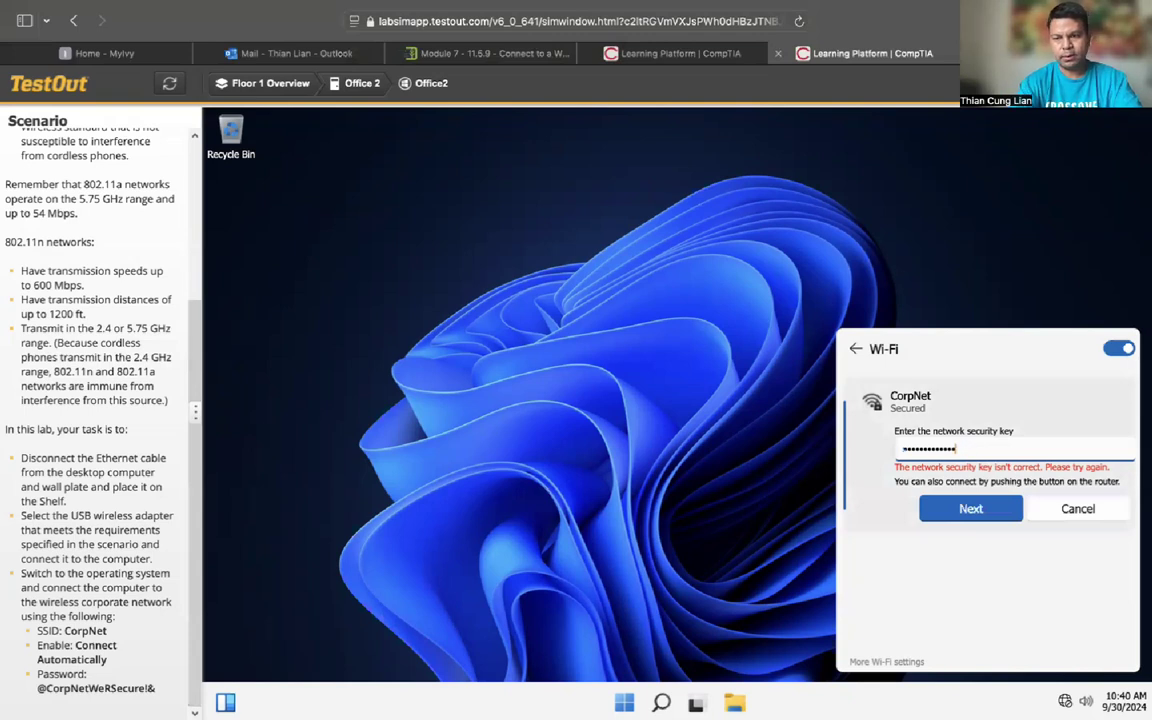
key("BackSpace")
key("BackSpace")
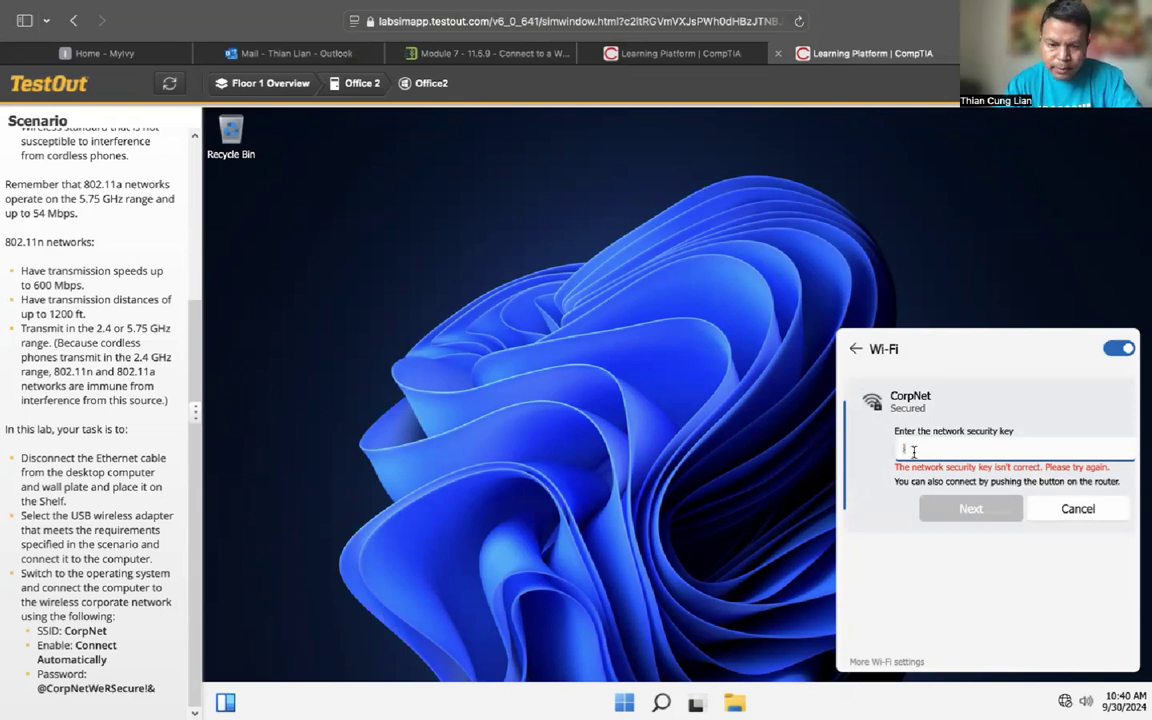
type("@")
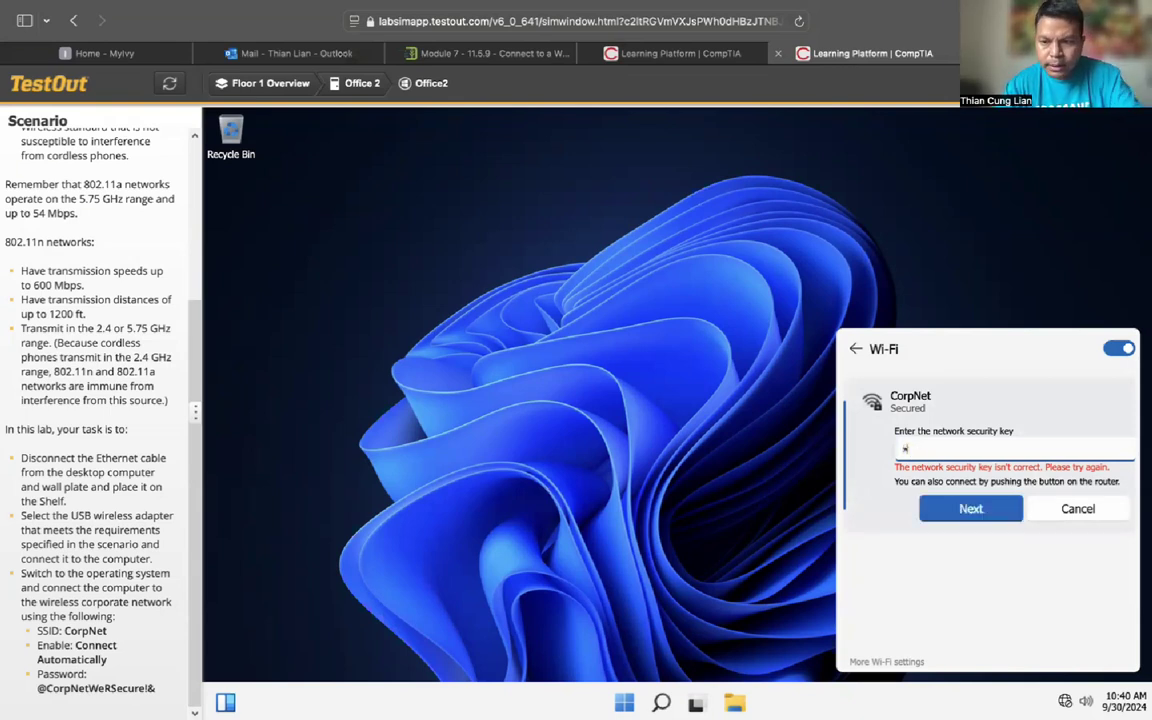
Step: Cancel the key prompt and restart connecting to CorpNet with Connect automatically checked
left_click(1075, 508)
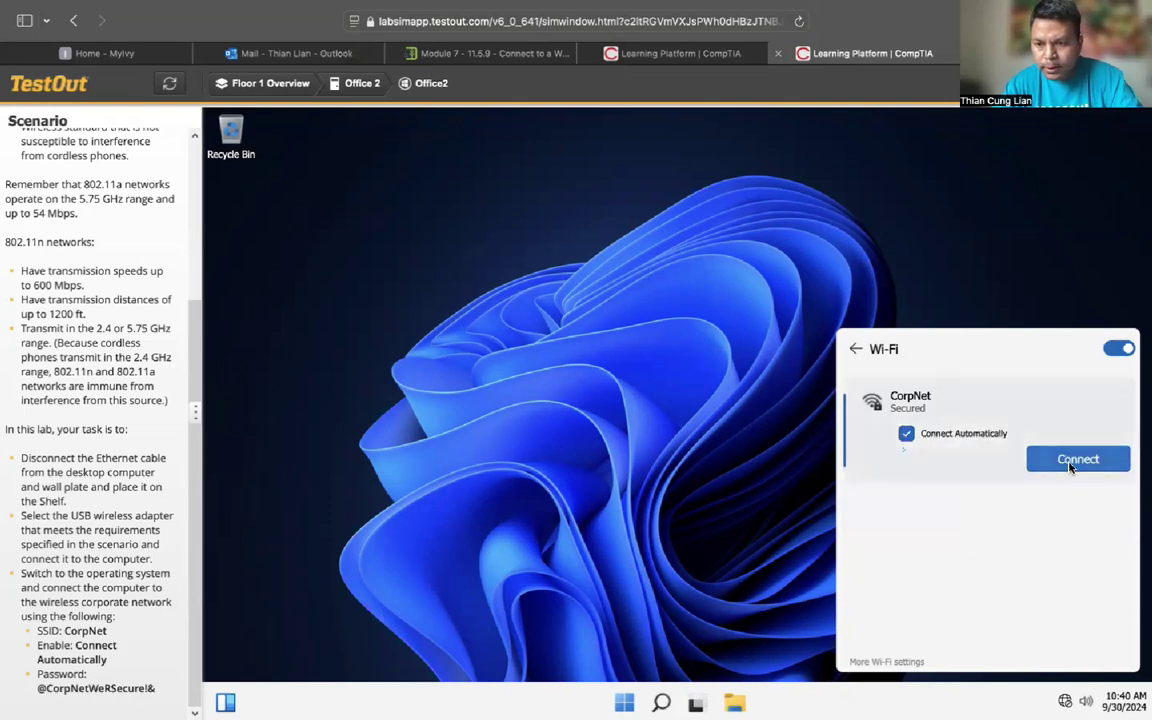
left_click(1069, 462)
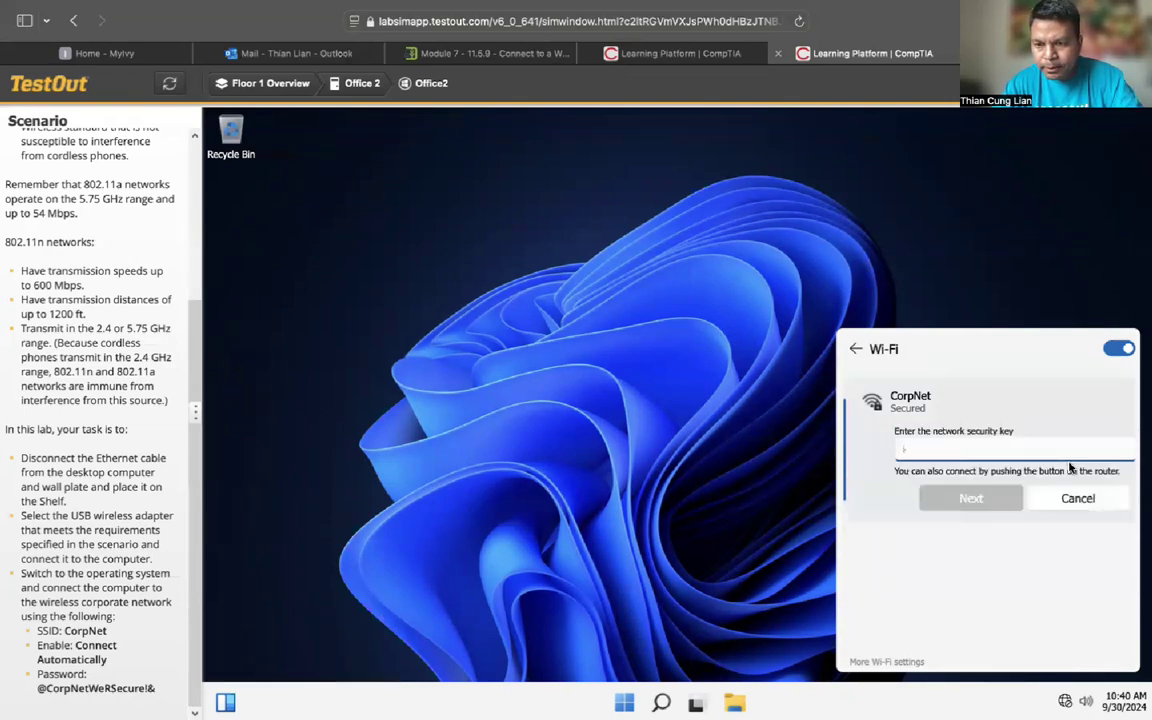
left_click(1080, 504)
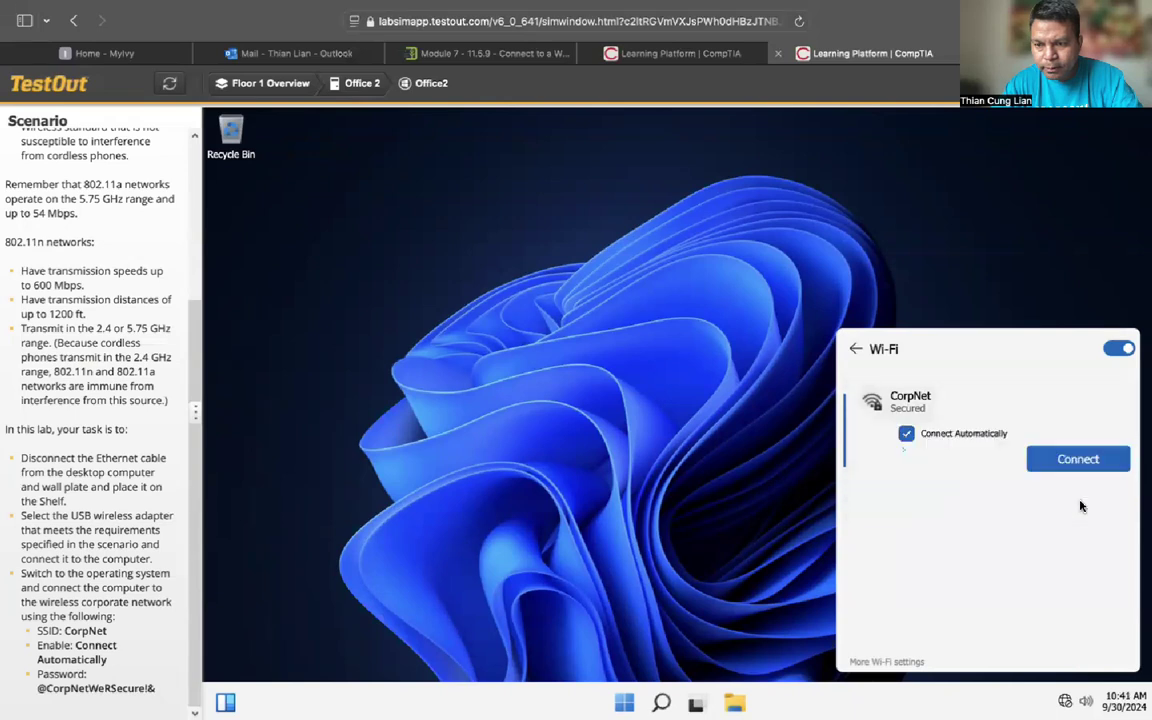
left_click(856, 349)
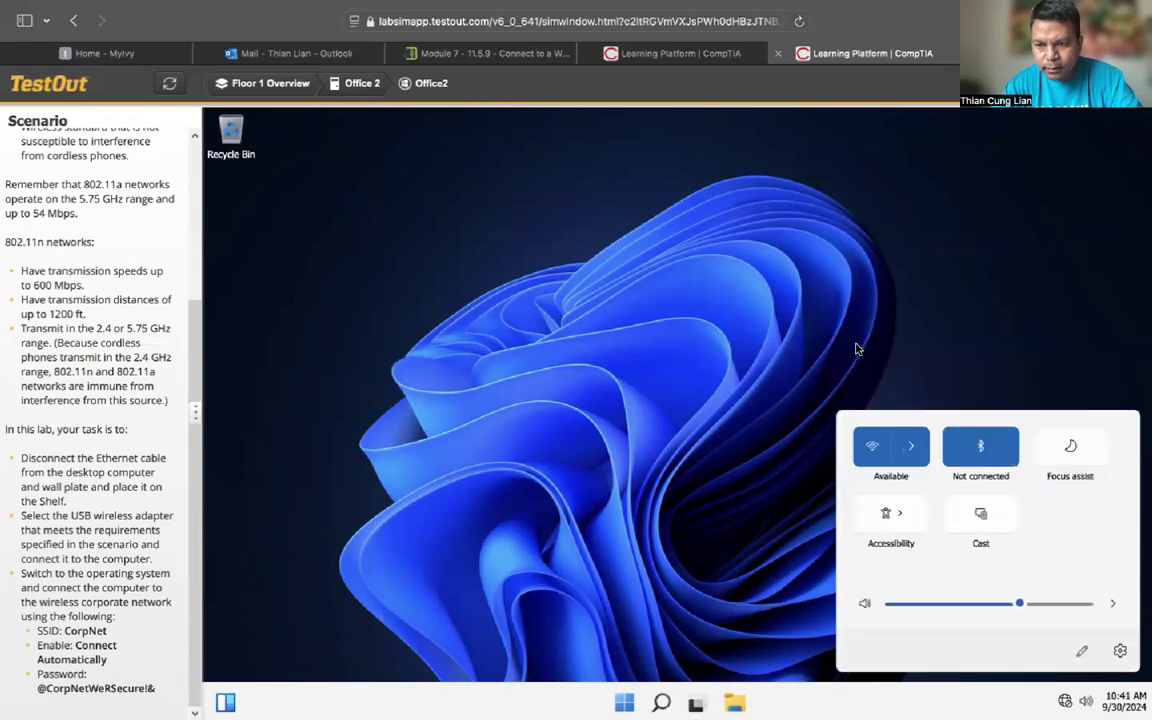
left_click(910, 446)
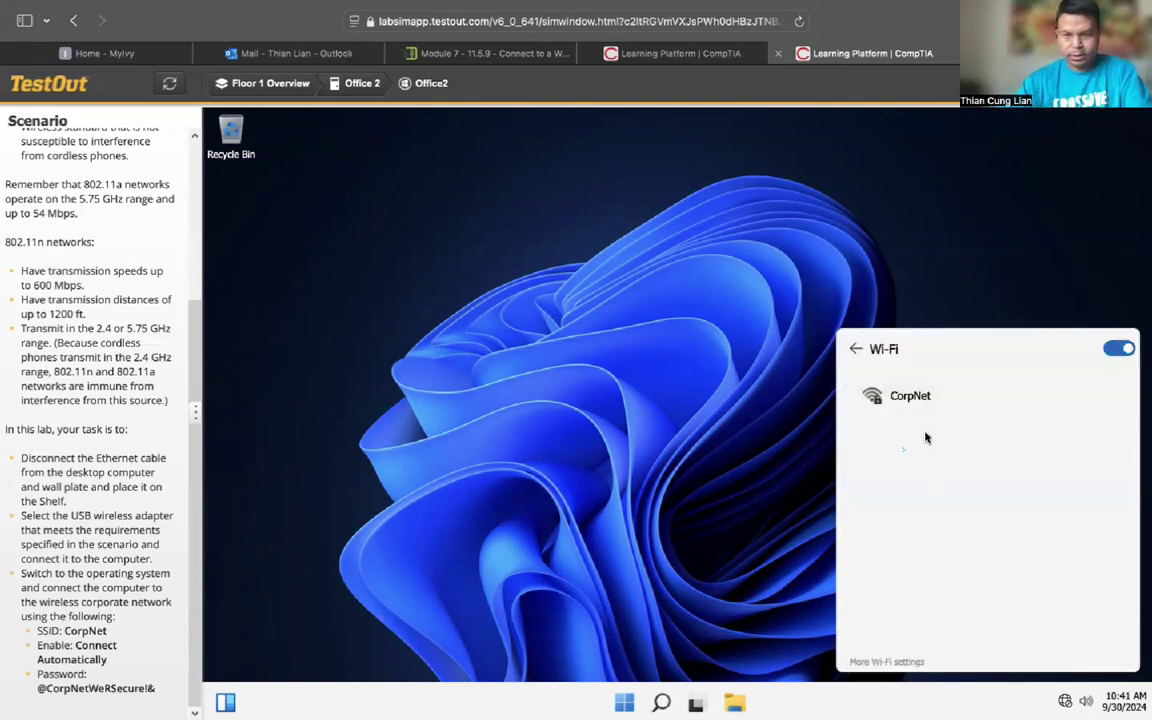
left_click(915, 396)
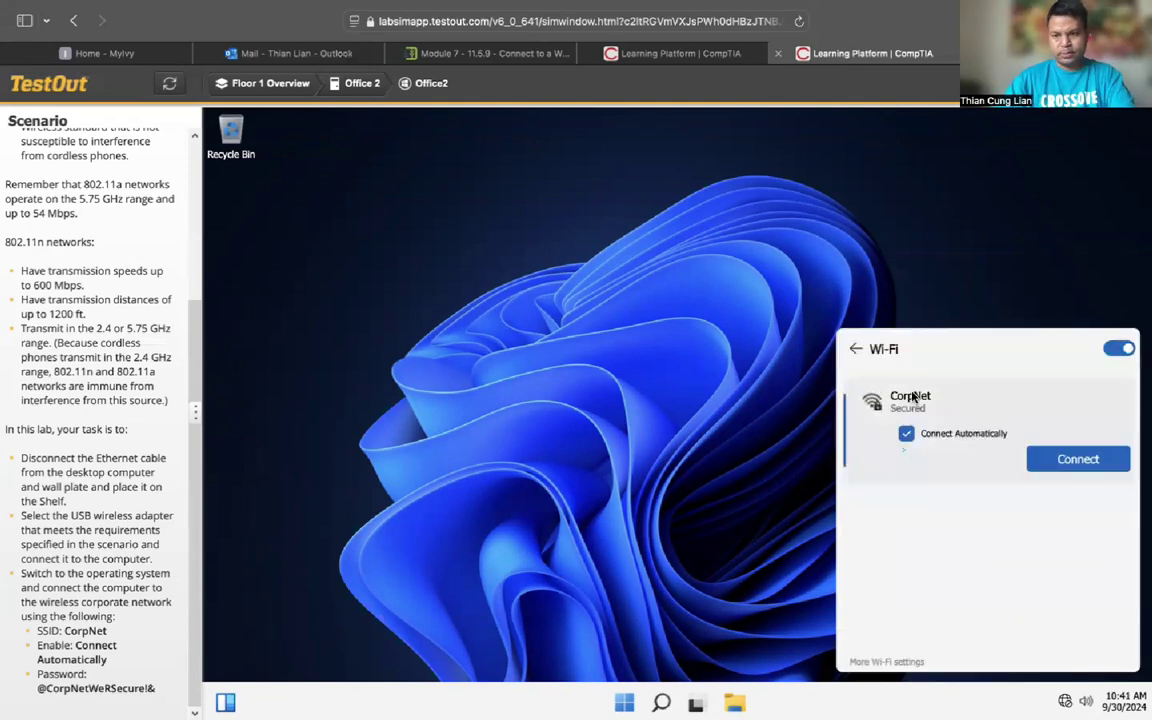
left_click(1075, 459)
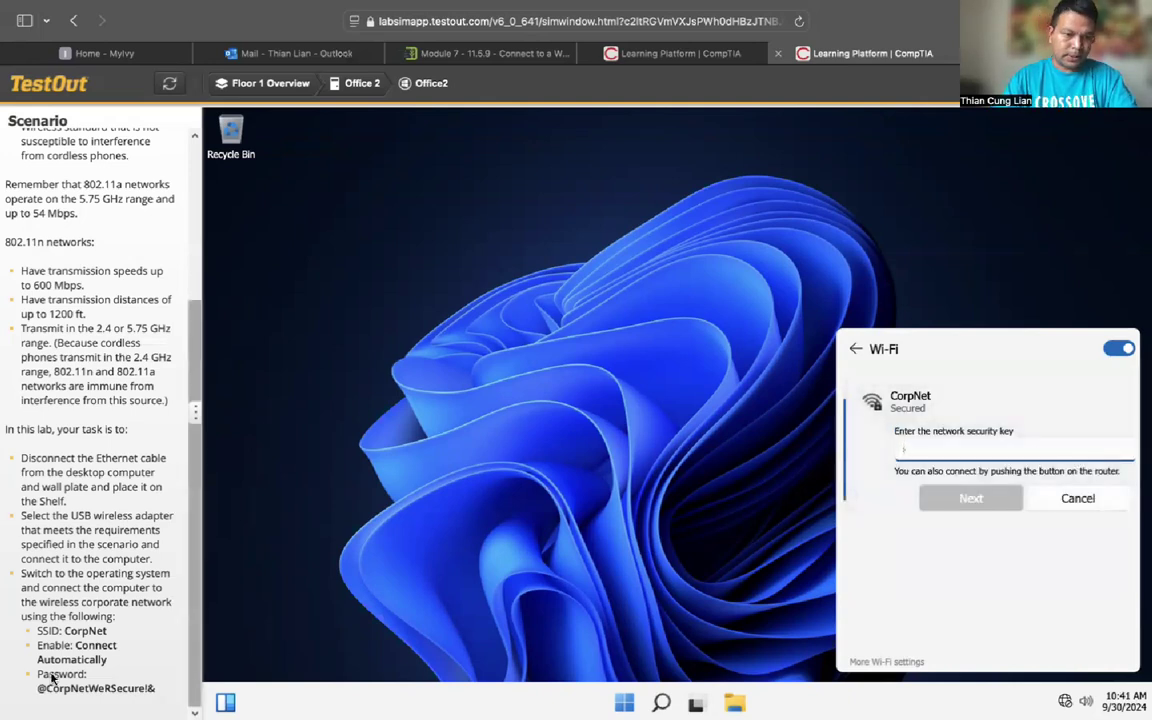
Step: Re-enter the CorpNet network security key from the lab scenario in the key field
left_click(910, 447)
type("@")
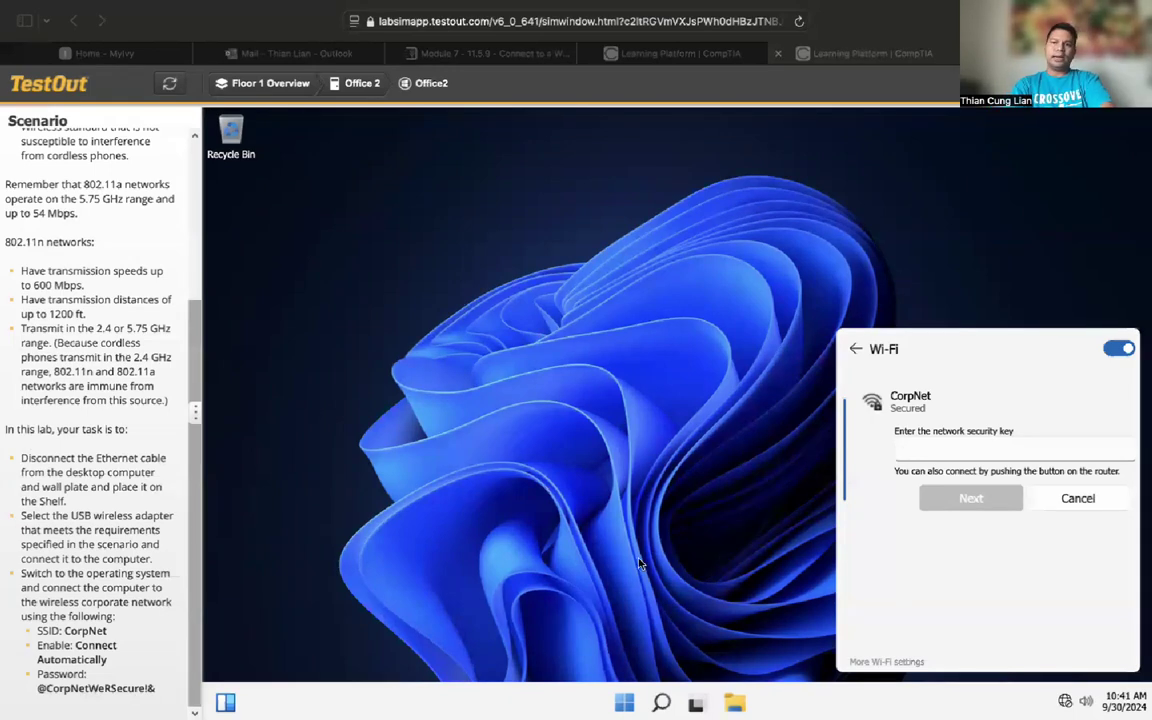
left_click(917, 458)
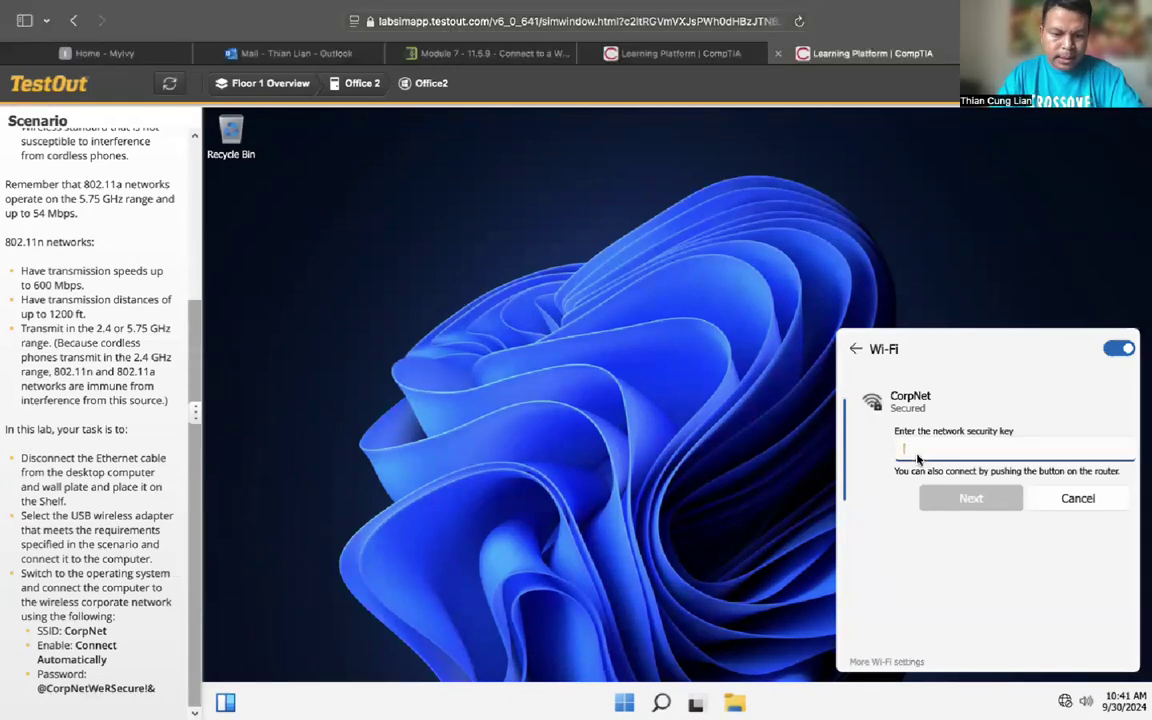
type("@")
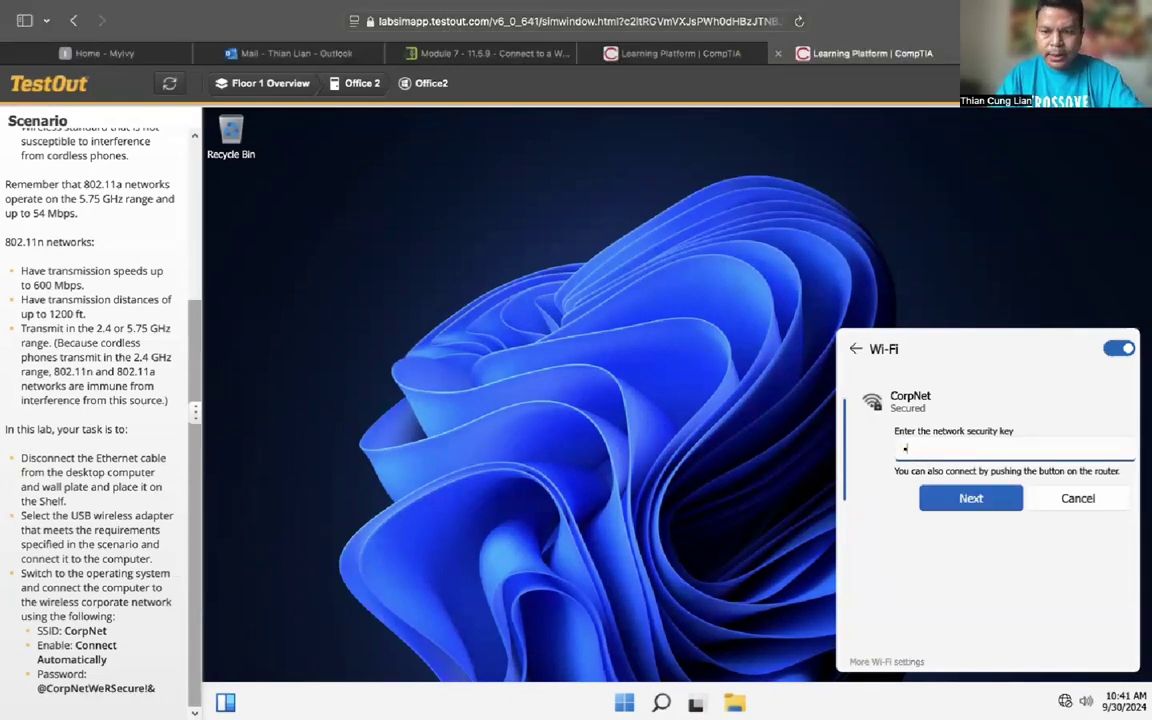
type("C")
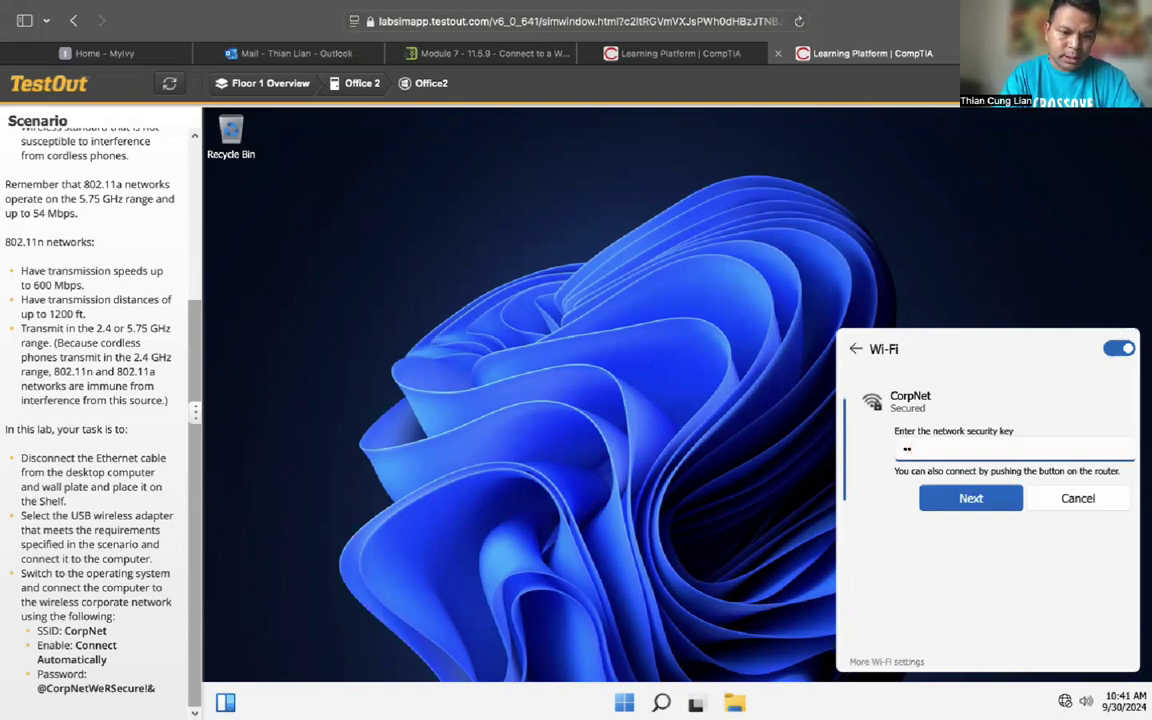
type("or")
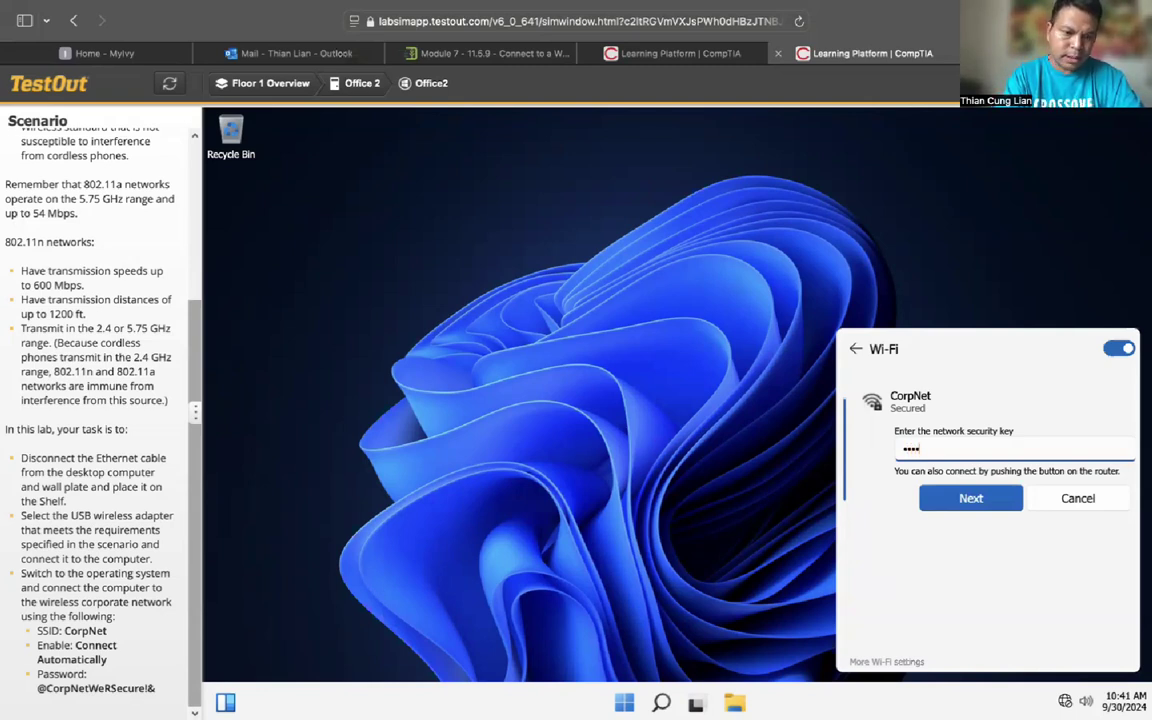
type("p")
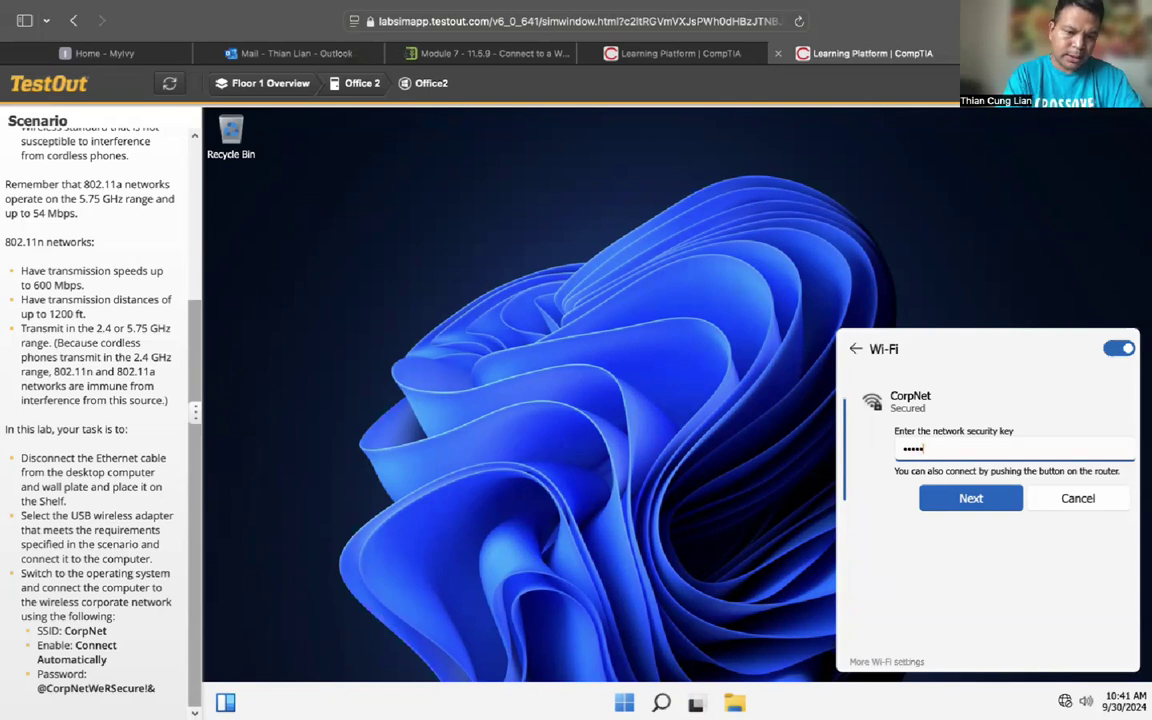
type("Net")
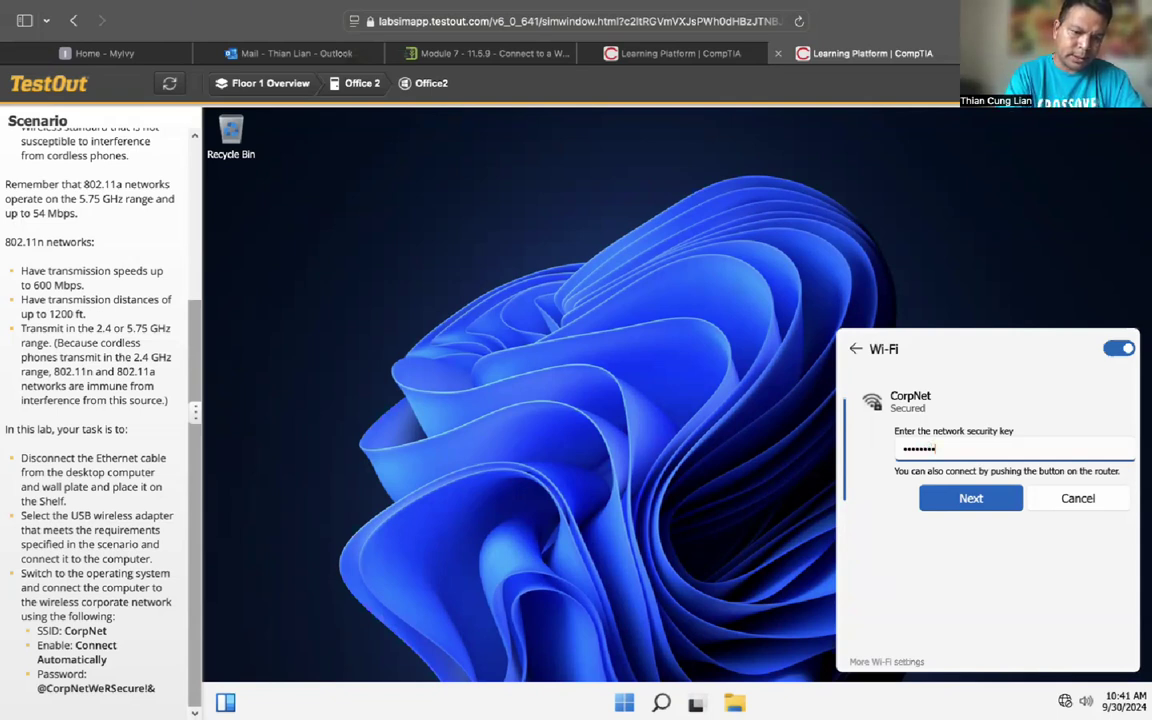
type("WS")
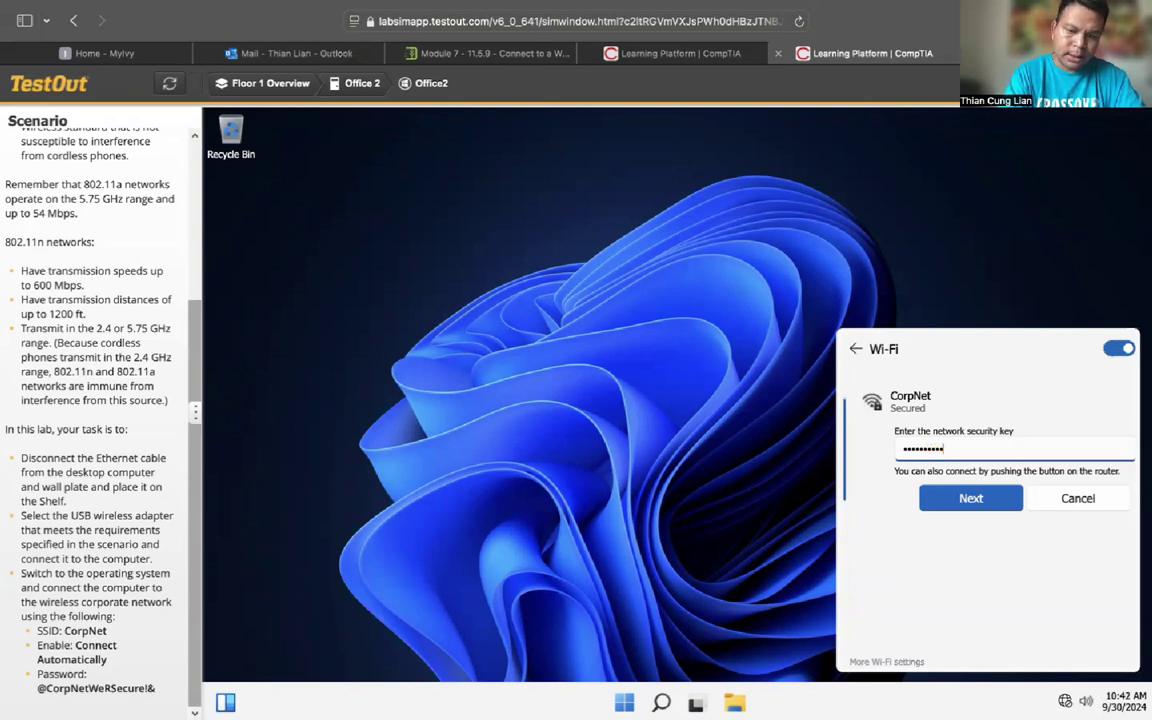
type("e")
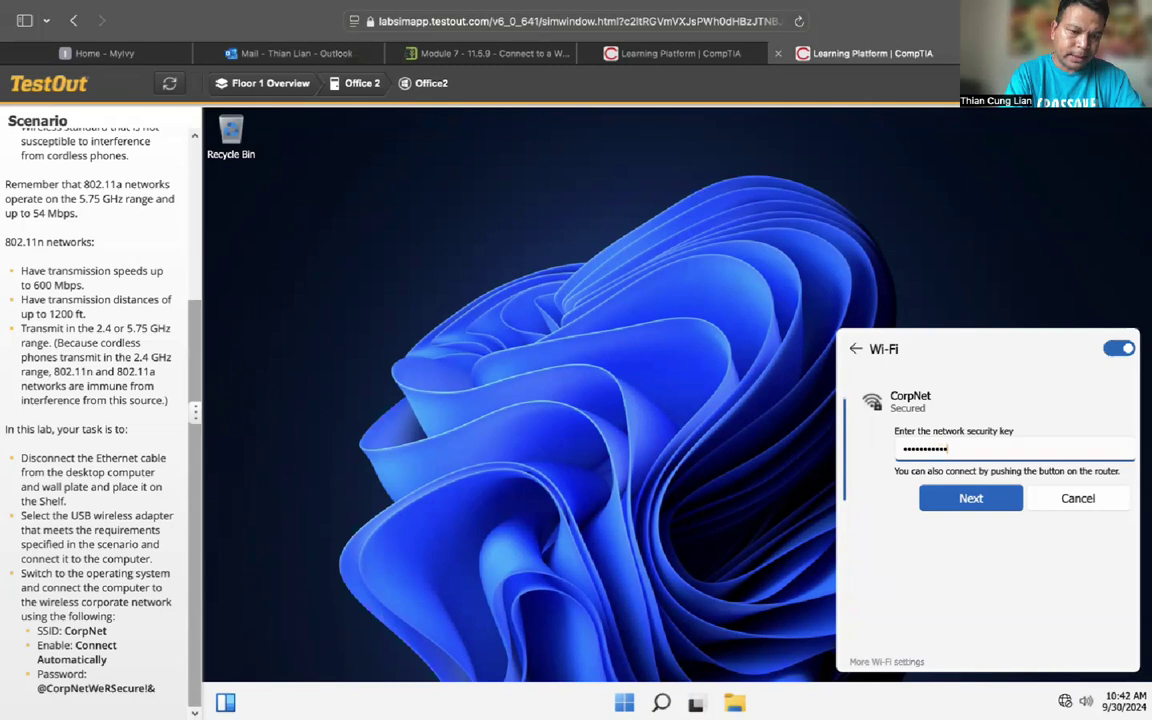
type("c")
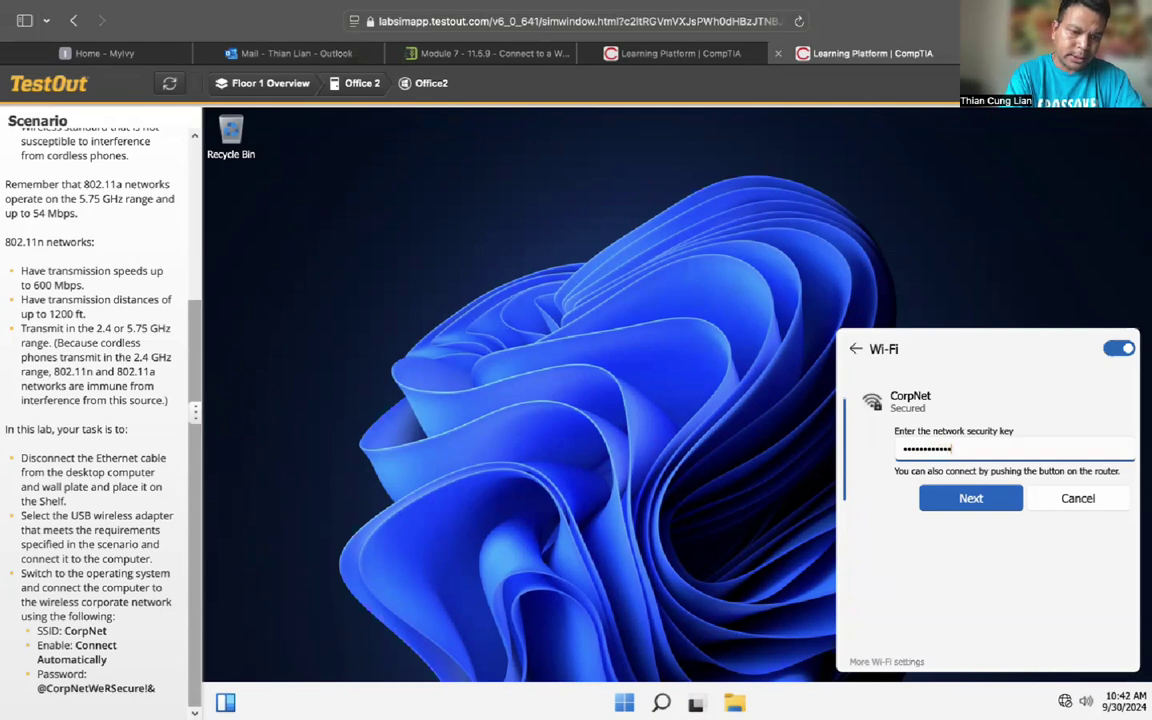
type("ure!&")
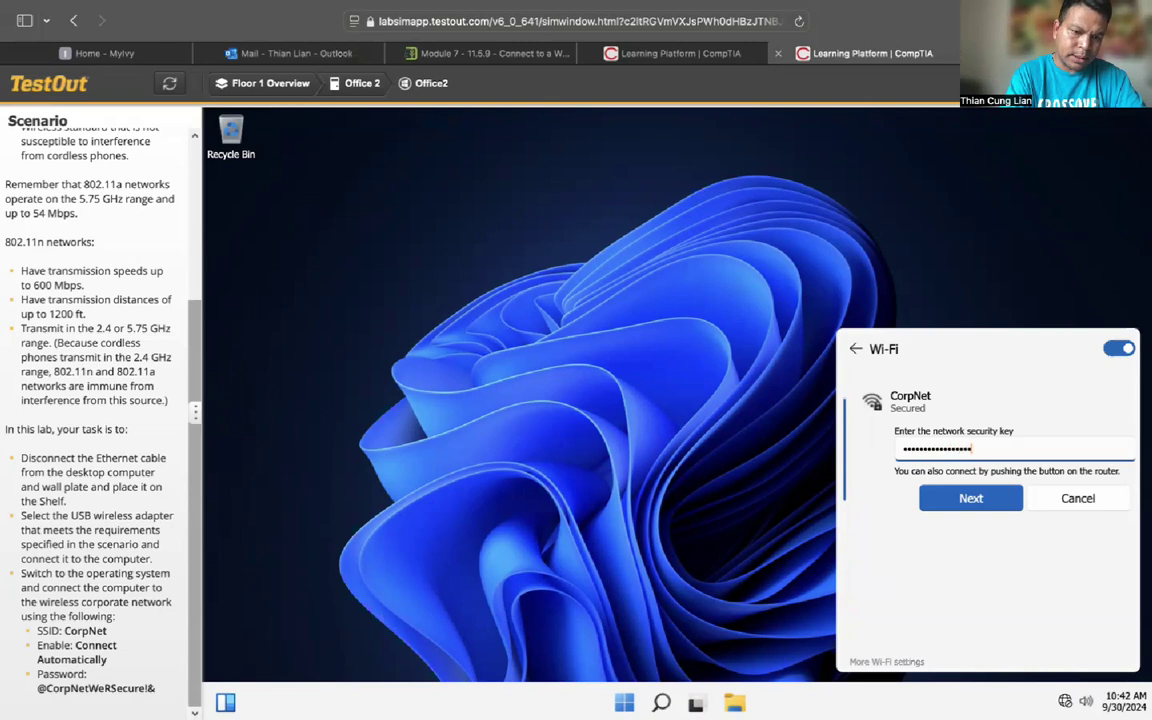
type("&")
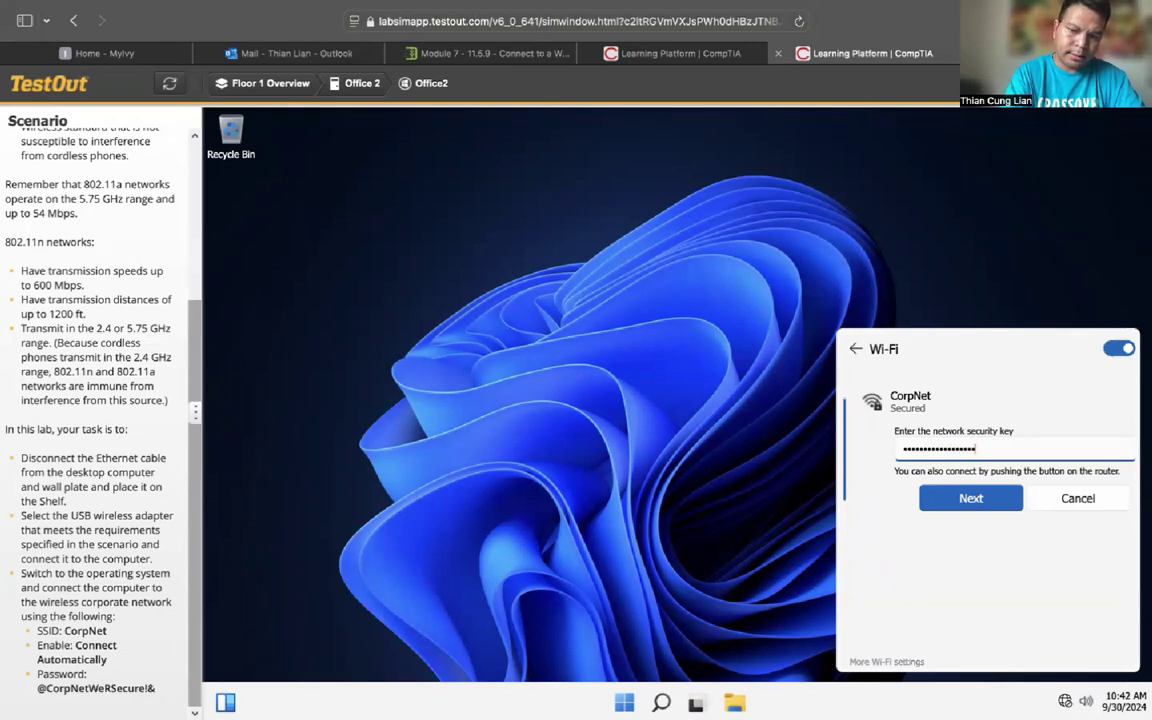
type("&")
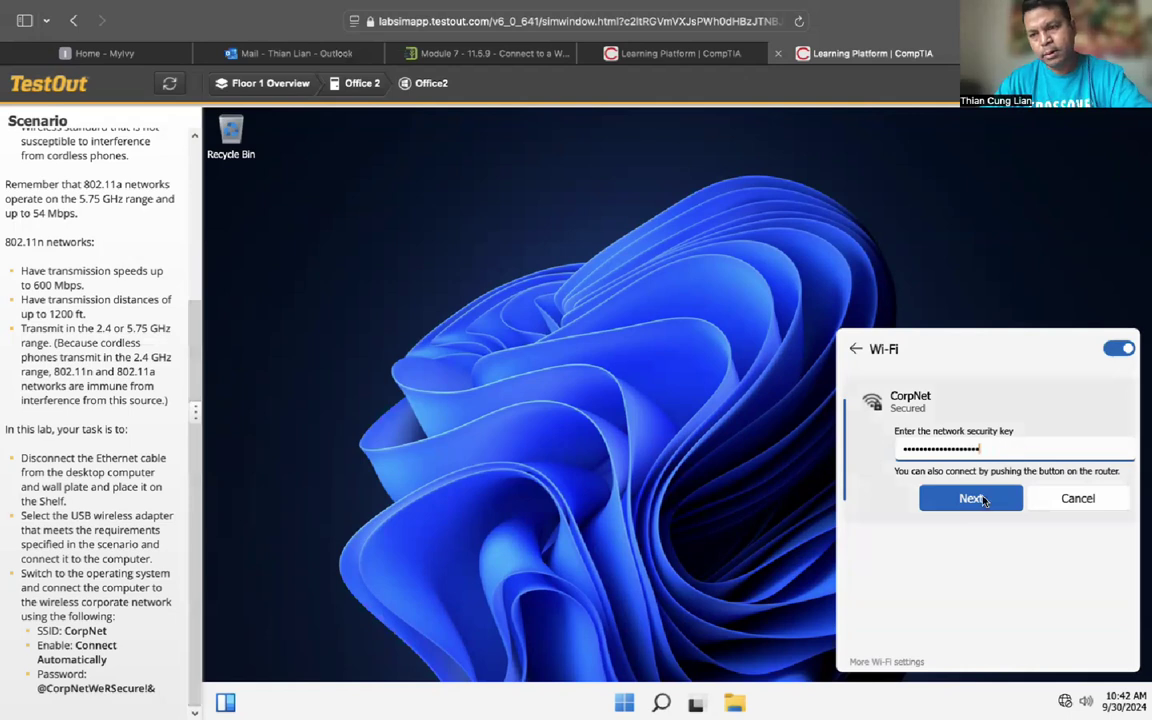
Step: Submit the key so CorpNet shows Connected, Secured, then close the Wi-Fi panel
left_click(971, 498)
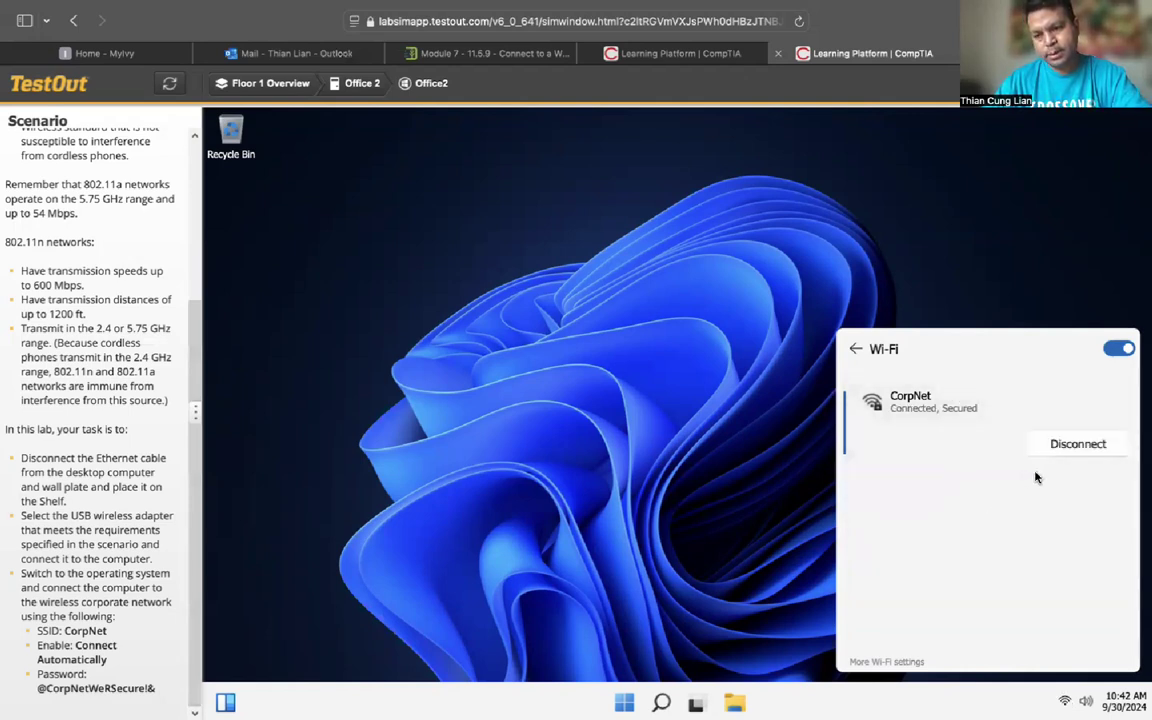
left_click(1033, 301)
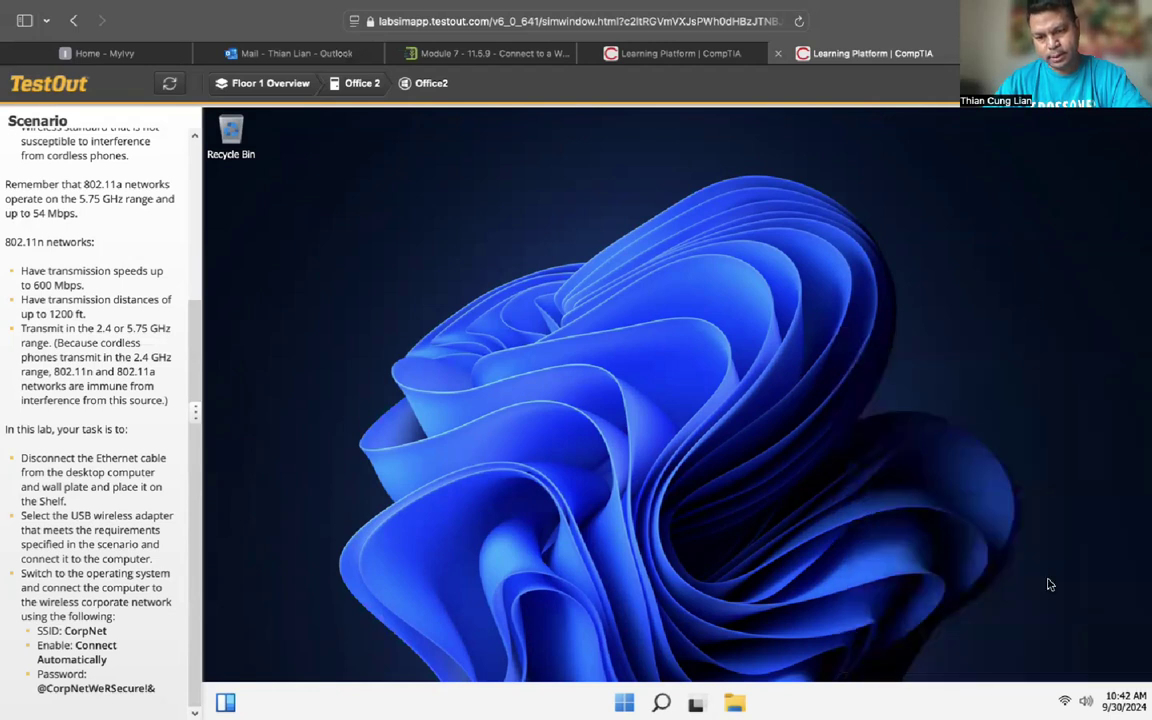
mouse_move(1064, 701)
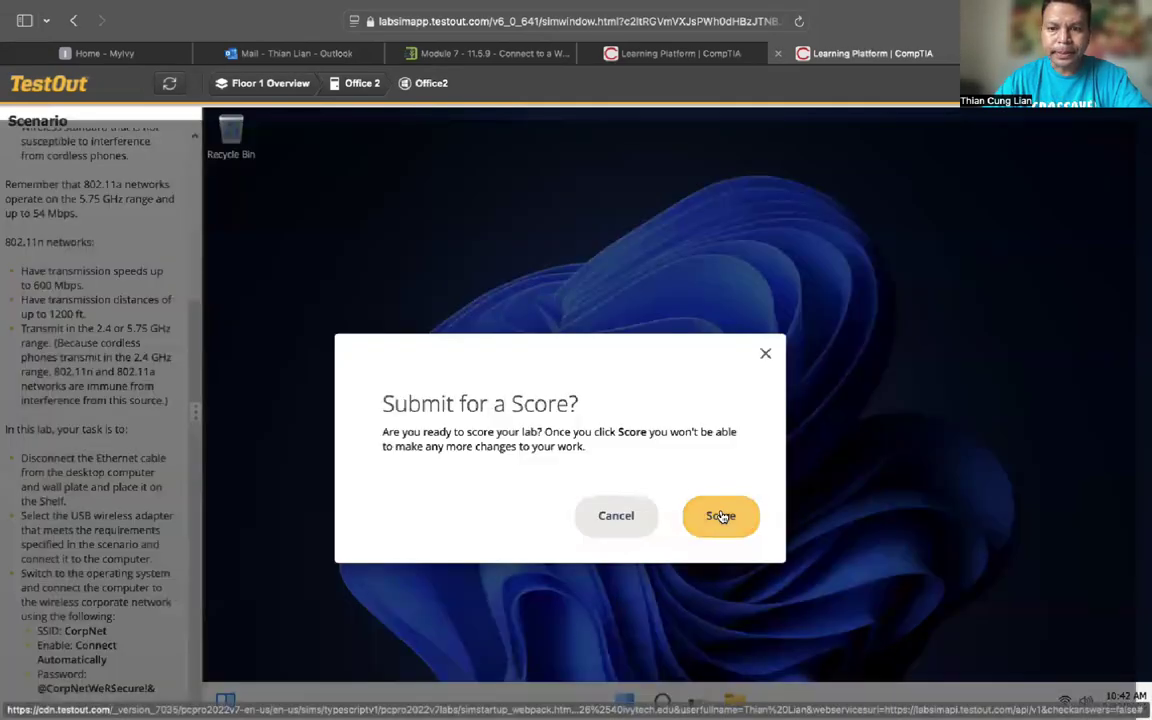
Step: Score the lab, review the 3/3 (100%) report, and close it to return to the lab page
left_click(720, 514)
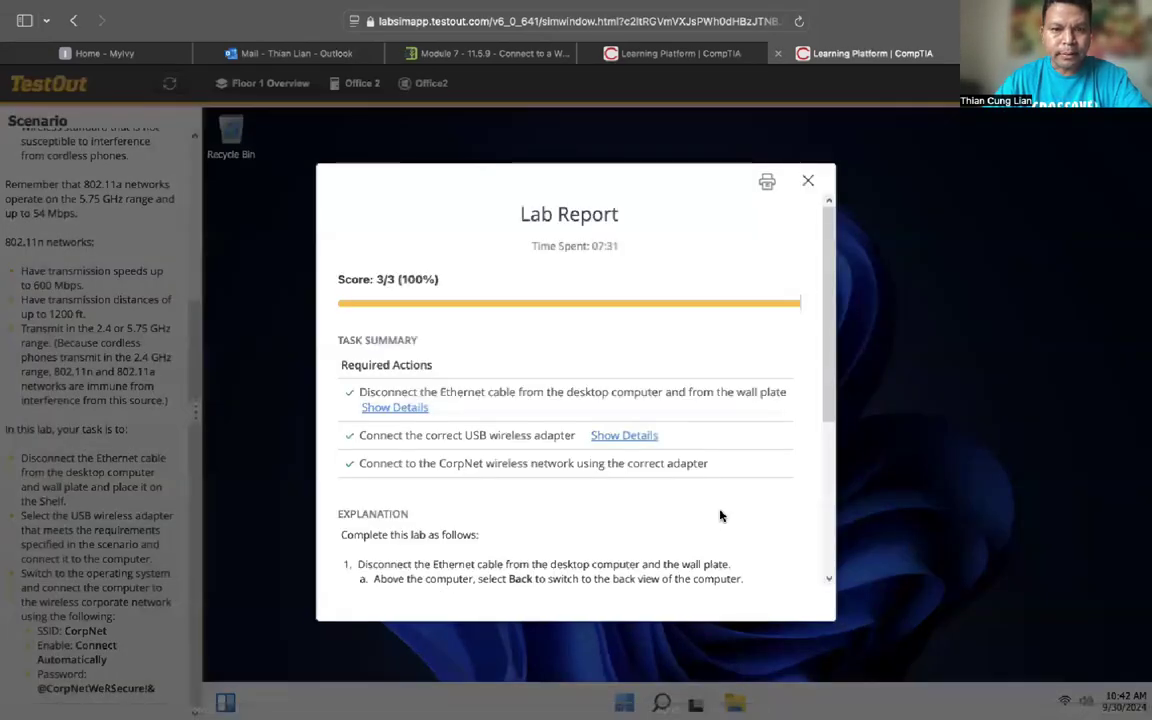
scroll(720, 516, "down", 5)
scroll(720, 516, "up", 5)
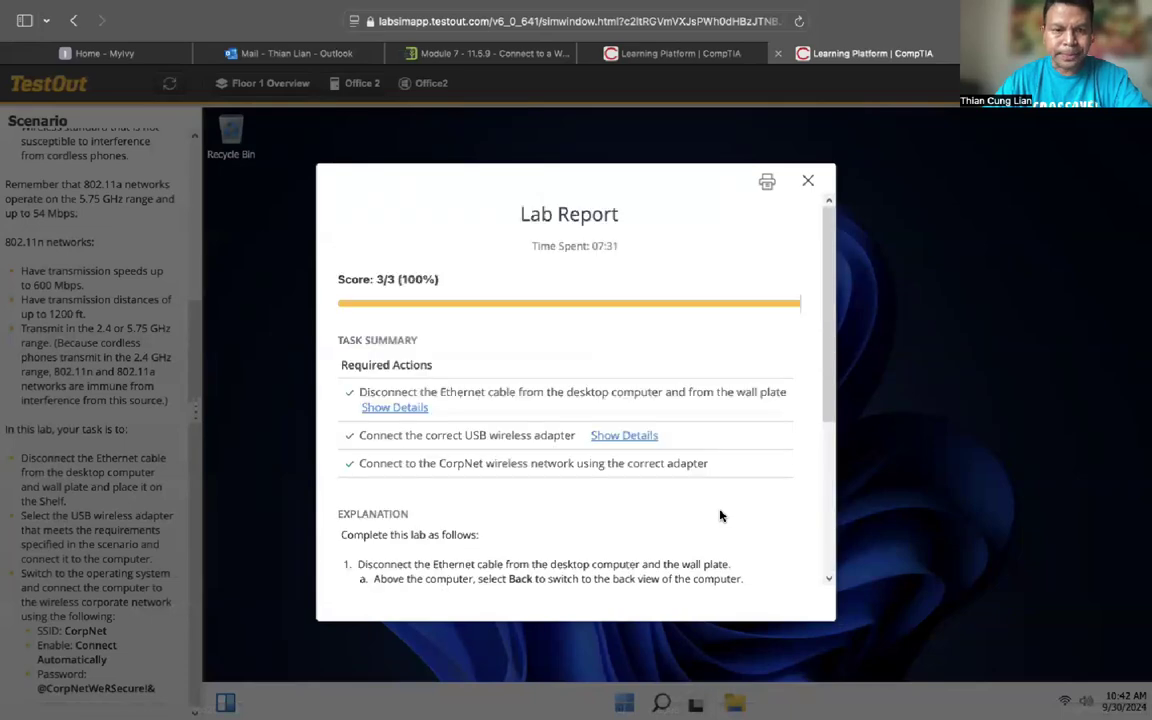
scroll(720, 516, "down", 5)
left_click(808, 182)
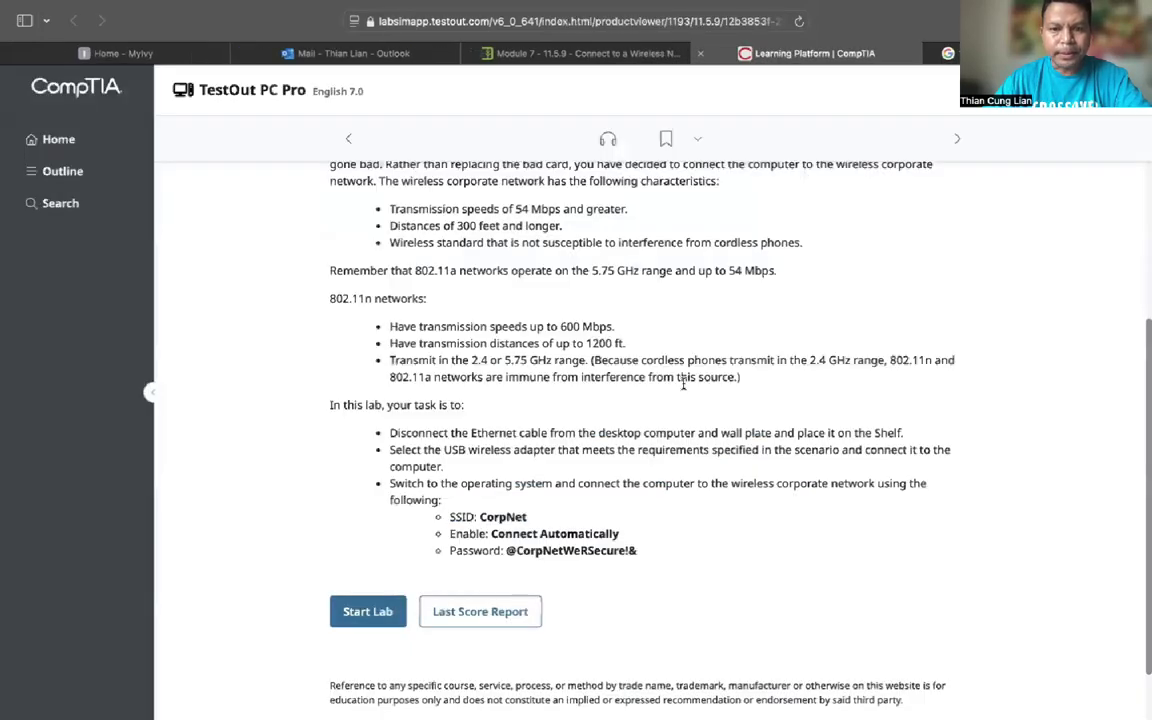